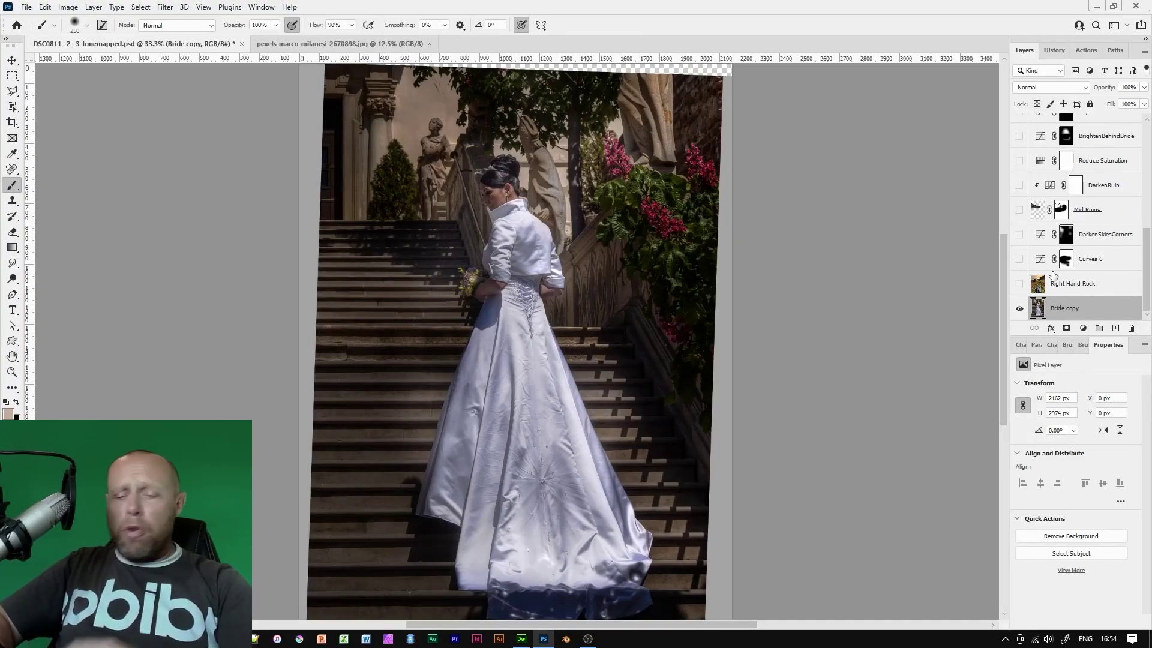
Zoom out and switch on the Right Hand Rock layer's visibility over the bride photo.
key(ctrl+minus)
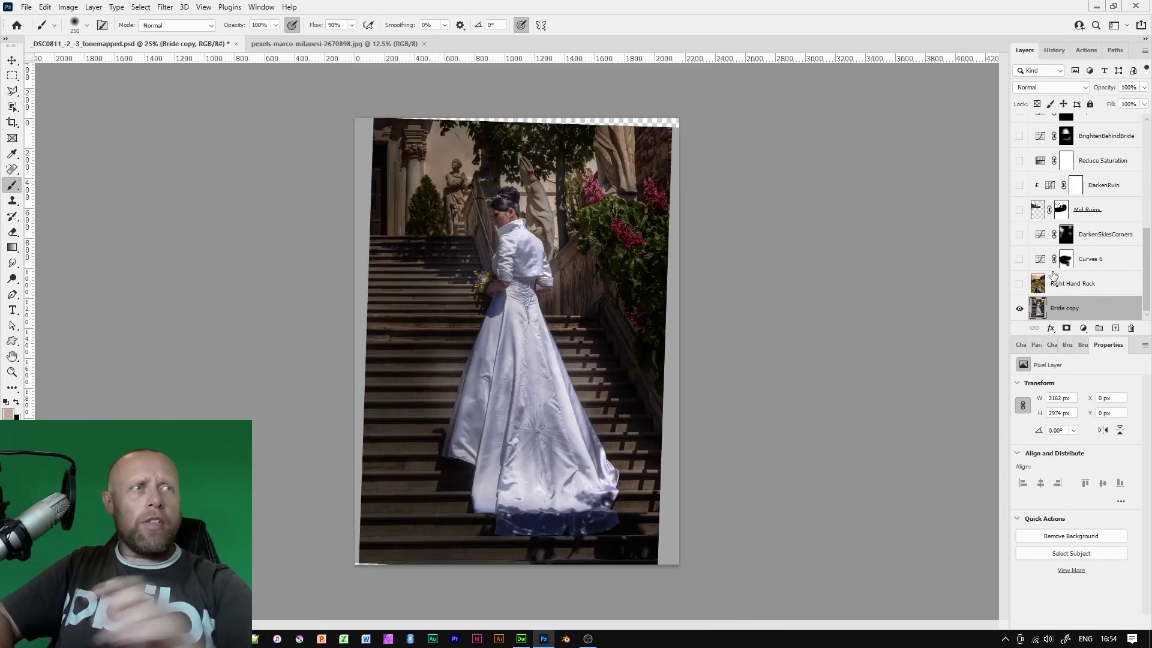
click(12, 123)
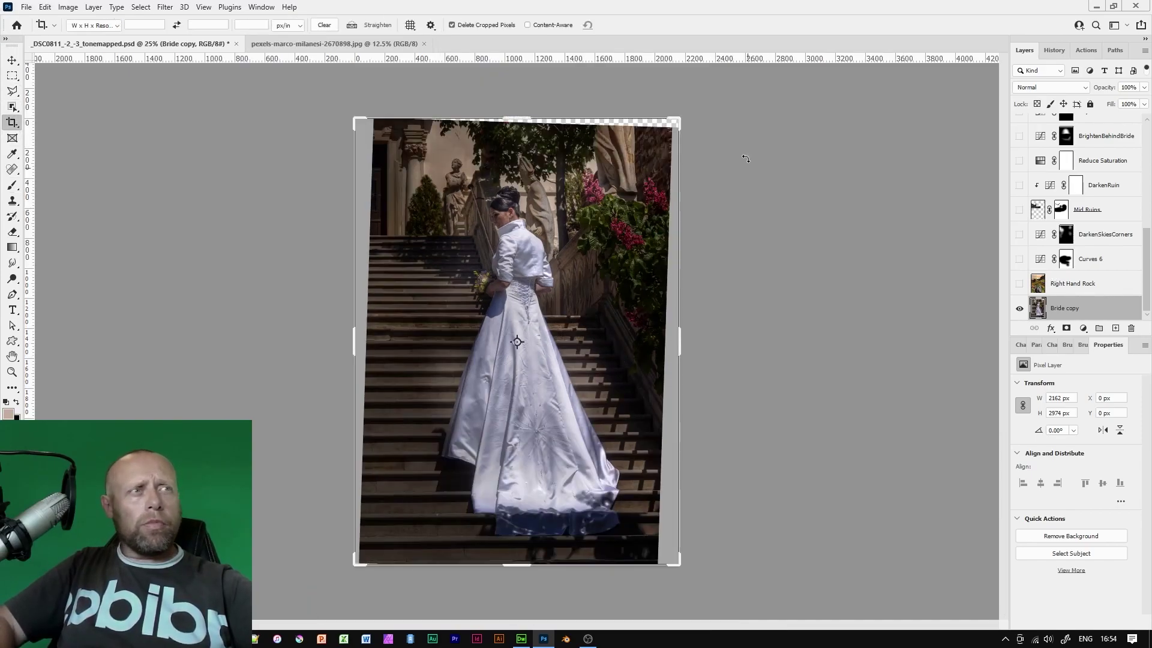
key(v)
click(1020, 283)
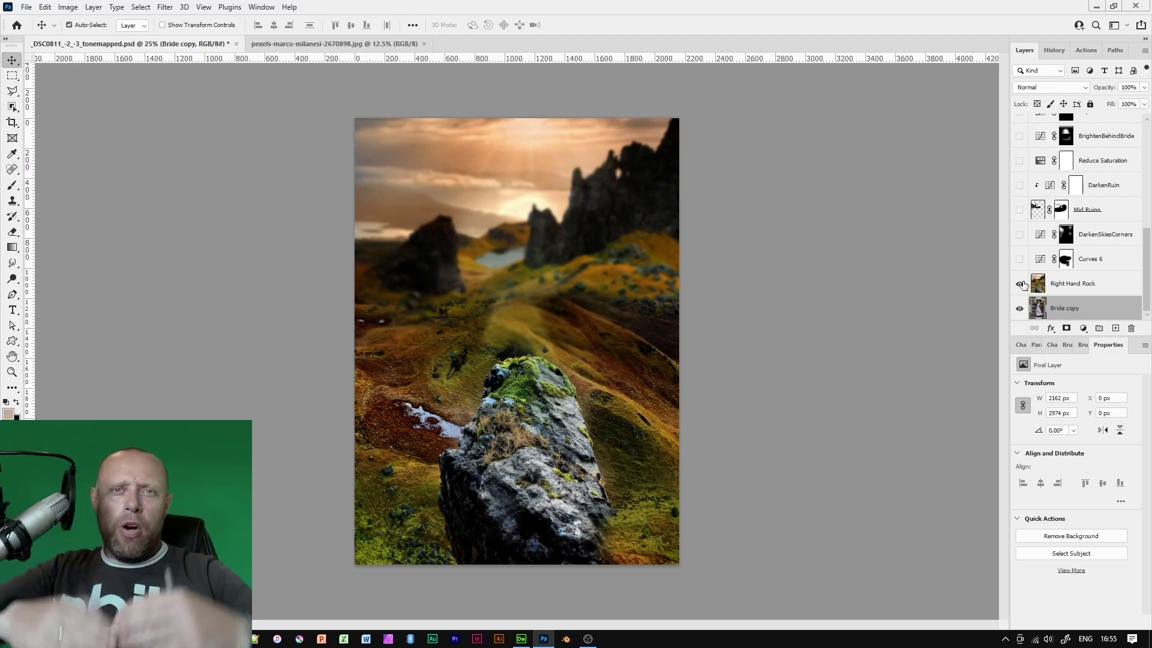
key(ctrl+plus)
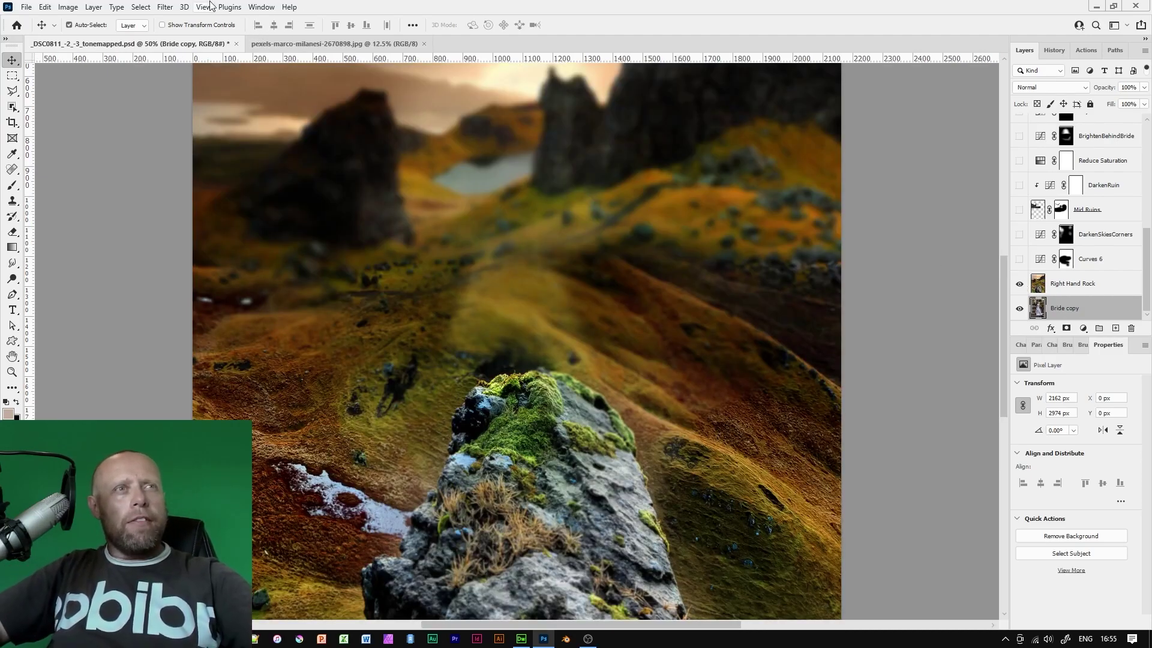
click(166, 9)
mouse_move(202, 172)
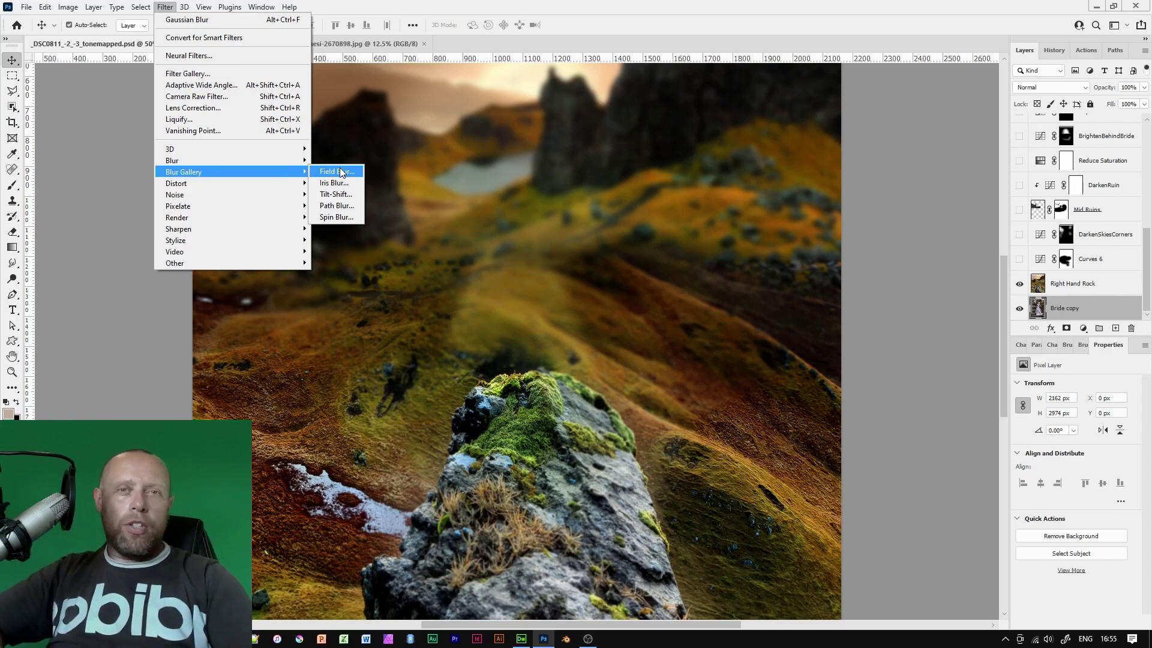
click(893, 182)
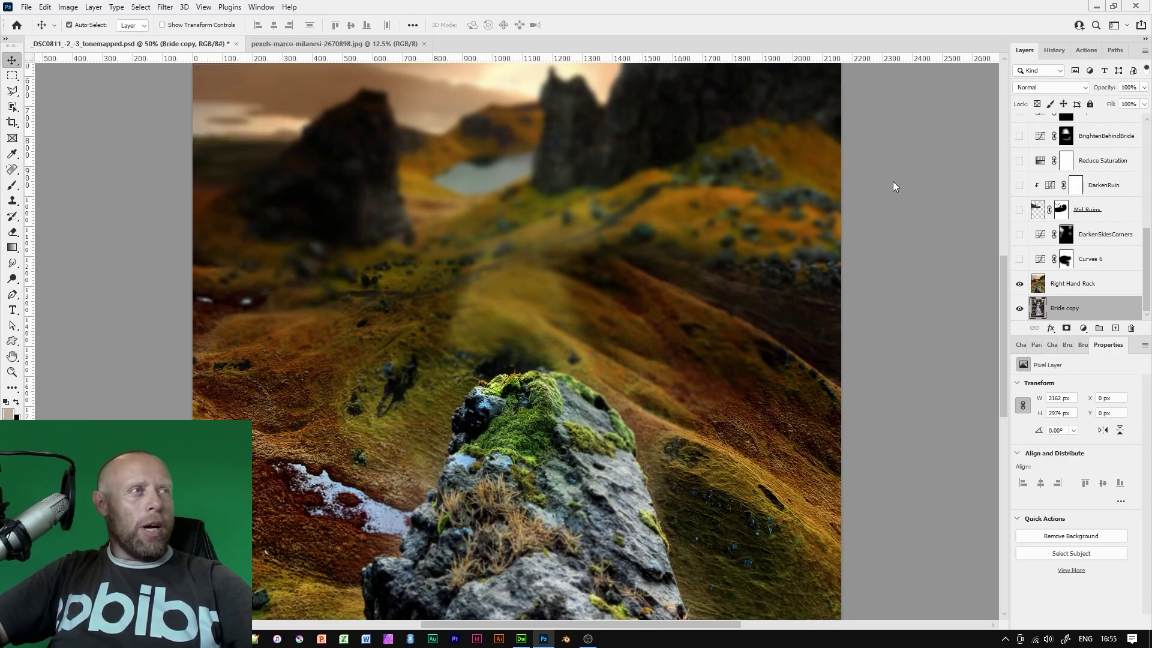
scroll(886, 318, down, 1)
scroll(864, 337, down, 2)
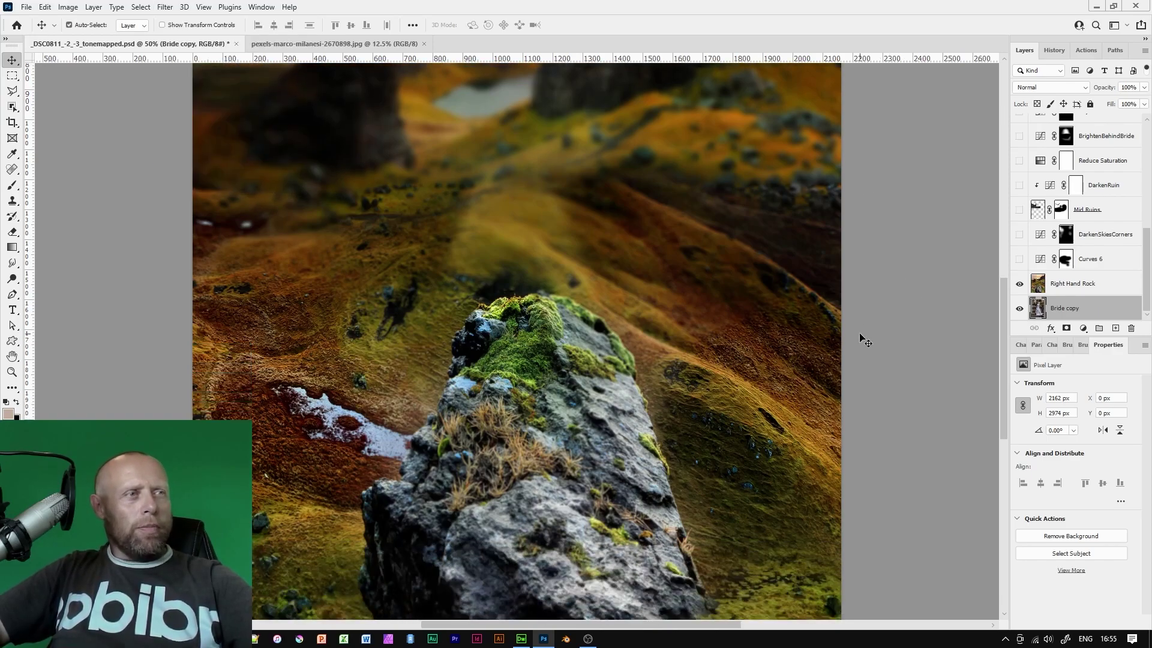
scroll(691, 429, down, 1)
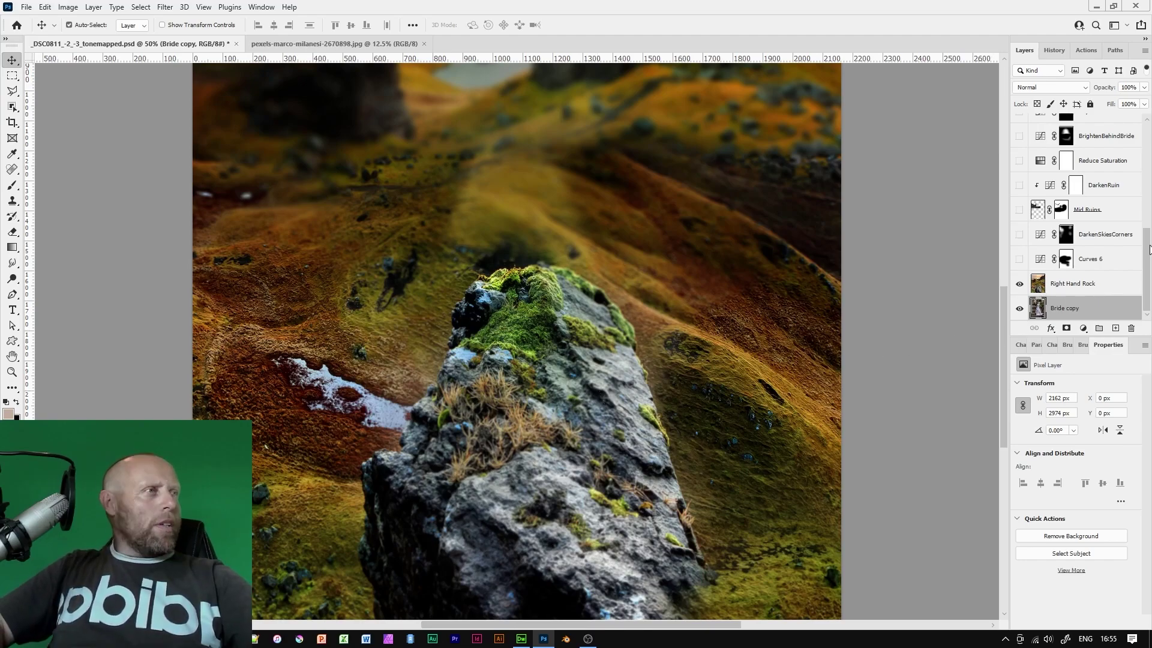
scroll(1150, 250, up, 3)
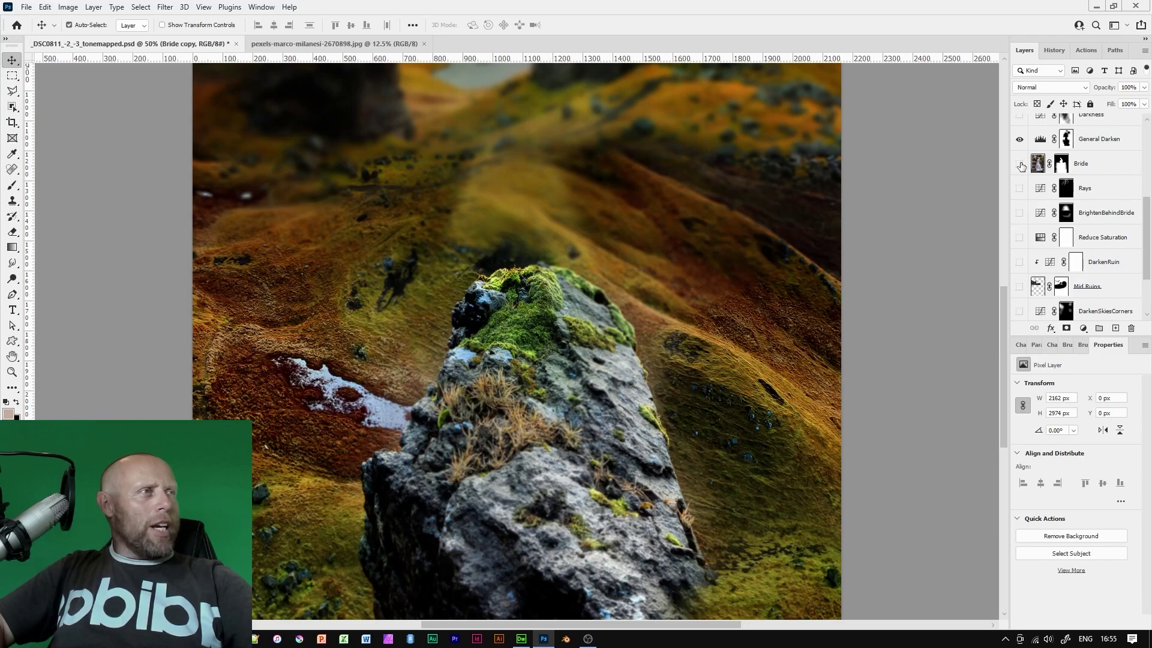
Show the Bride layer, select its mask, and zoom to 100% on the bride's head.
click(1021, 164)
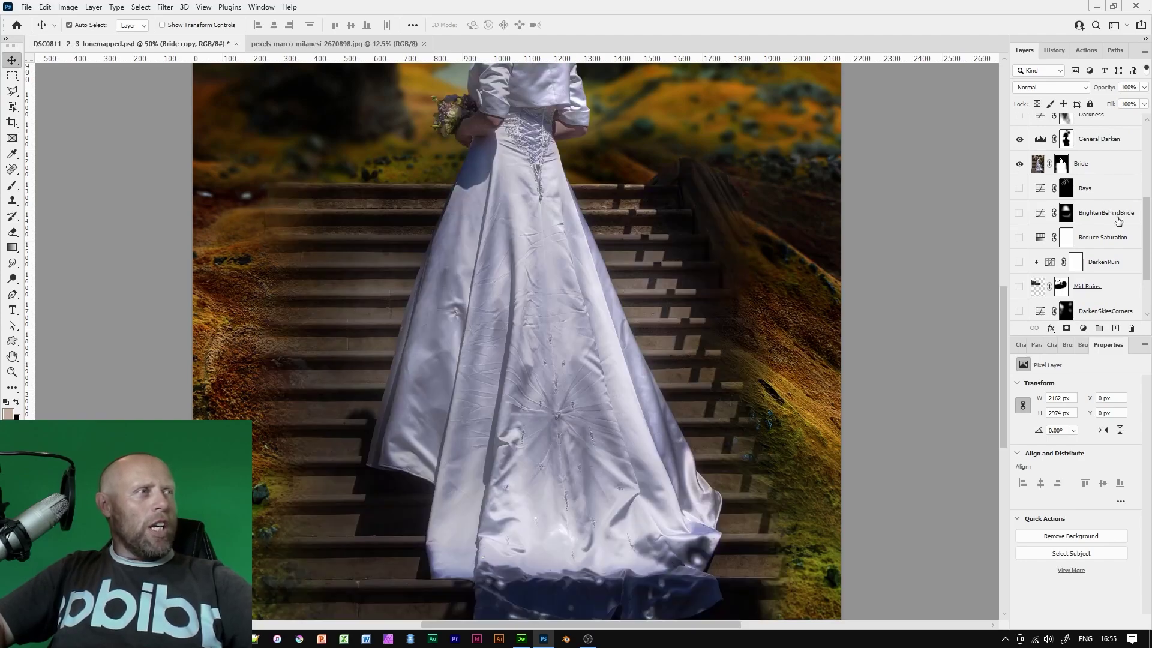
click(1097, 226)
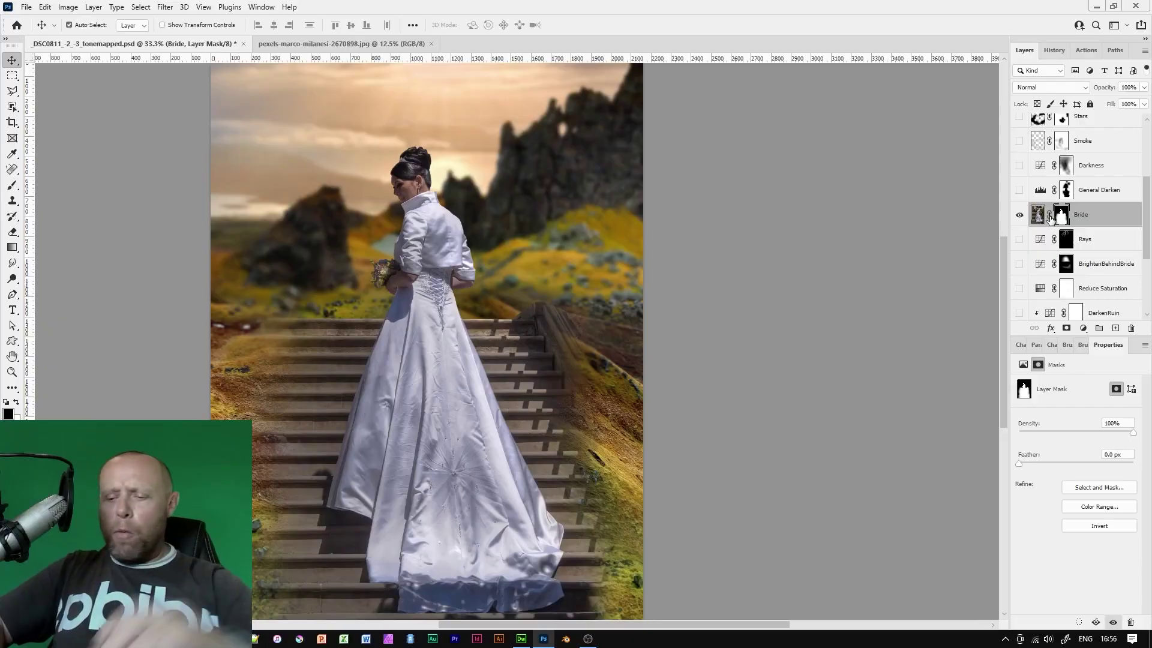
key(ctrl+1)
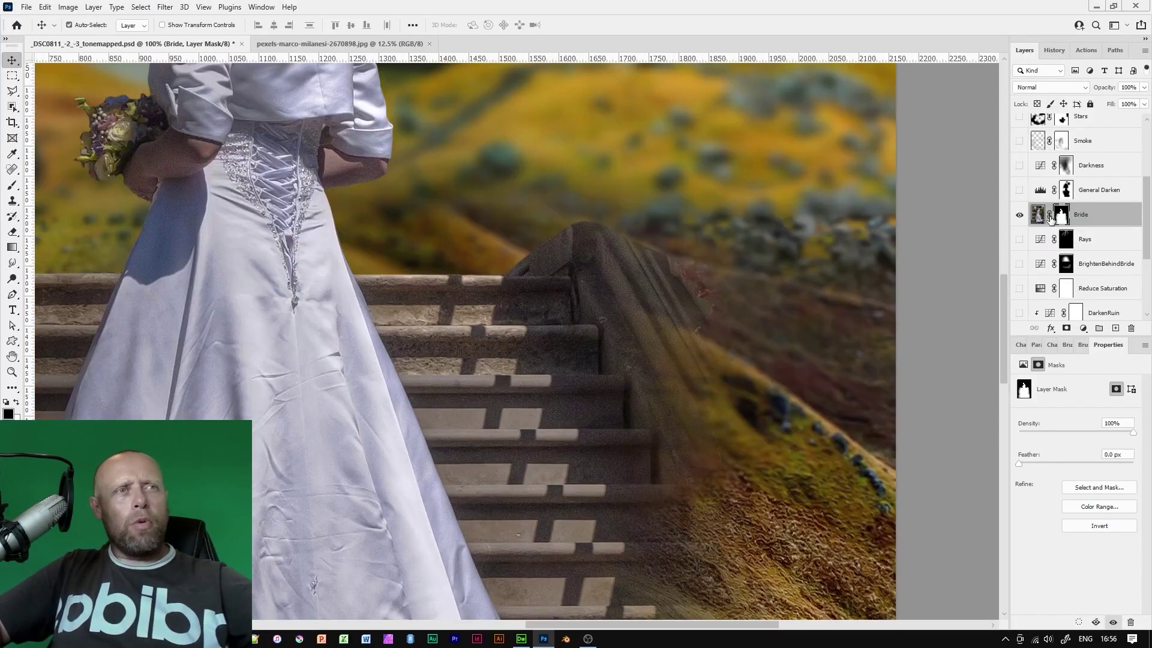
drag(148, 169, 326, 445)
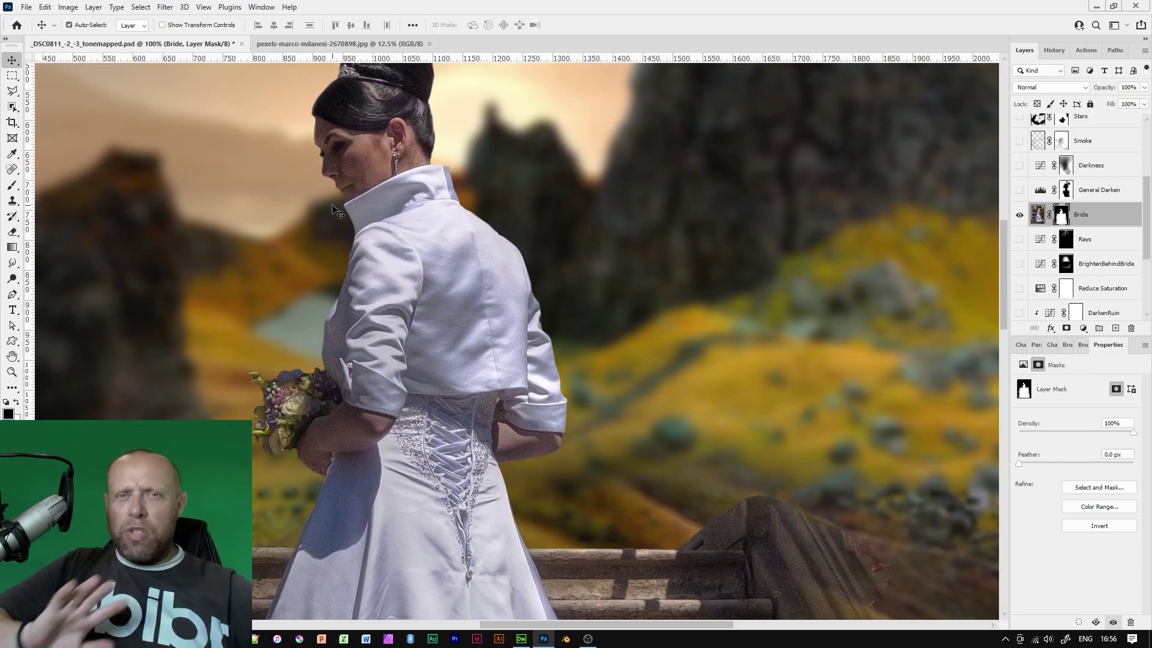
drag(486, 287, 533, 356)
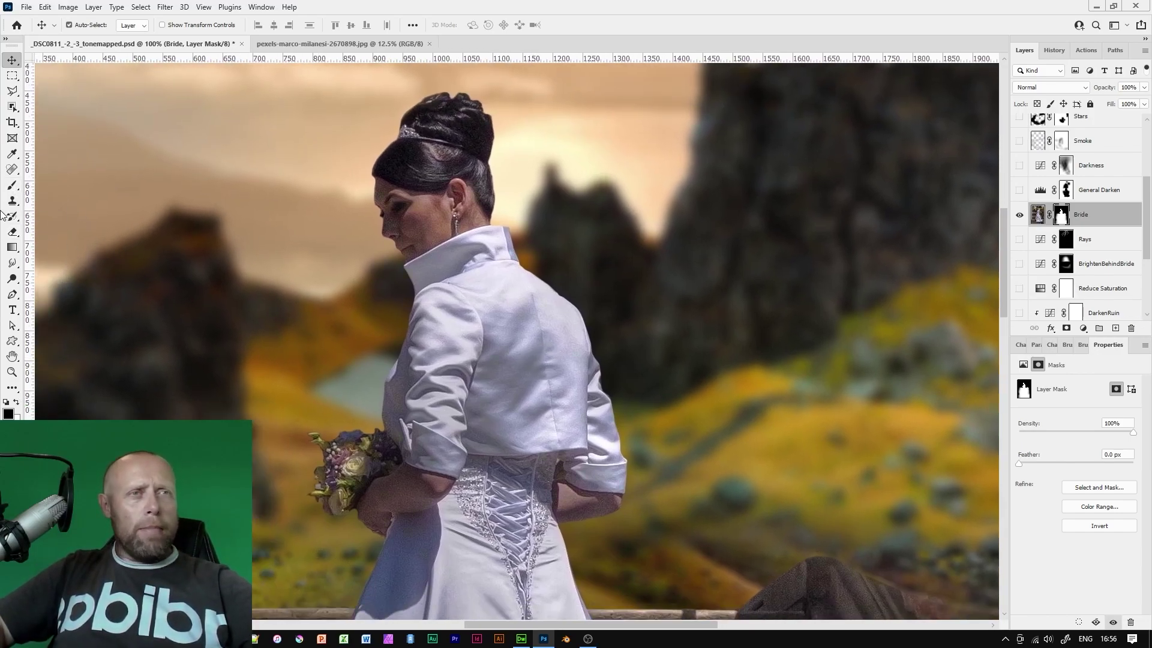
Try black and white mask strokes around the bouquet with a 150 px brush, then undo them.
click(12, 185)
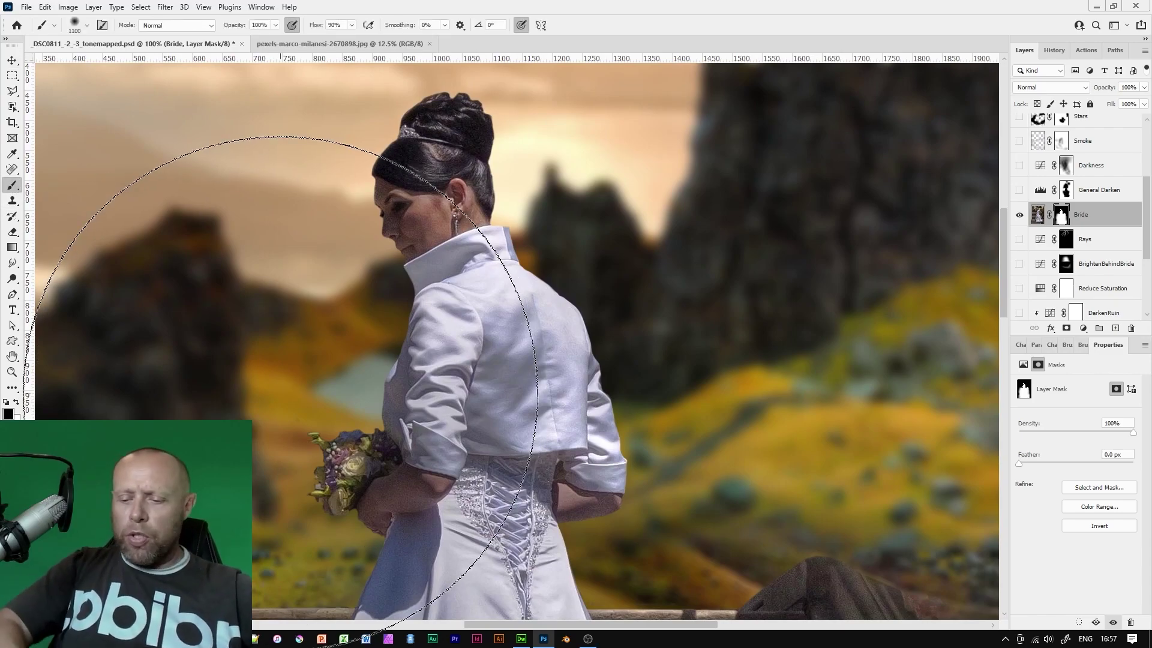
key(bracketleft)
key(bracketleft)
key(bracketleft)
key(bracketleft)
key(bracketleft)
key(bracketleft)
key(bracketleft)
key(bracketleft)
key(bracketleft)
key(bracketleft)
key(bracketleft)
key(bracketleft)
key(bracketleft)
key(bracketleft)
key(bracketleft)
key(bracketleft)
key(bracketleft)
key(bracketleft)
key(bracketleft)
key(bracketright)
key(bracketright)
key(bracketright)
key(bracketright)
key(bracketright)
key(bracketright)
mouse_move(309, 444)
mouse_down()
mouse_move(335, 466)
mouse_move(368, 445)
mouse_move(346, 493)
mouse_up()
key(x)
mouse_move(389, 462)
mouse_down()
mouse_move(341, 479)
mouse_move(360, 463)
mouse_move(354, 549)
mouse_up()
key(ctrl+z)
key(ctrl+z)
drag(299, 472, 455, 317)
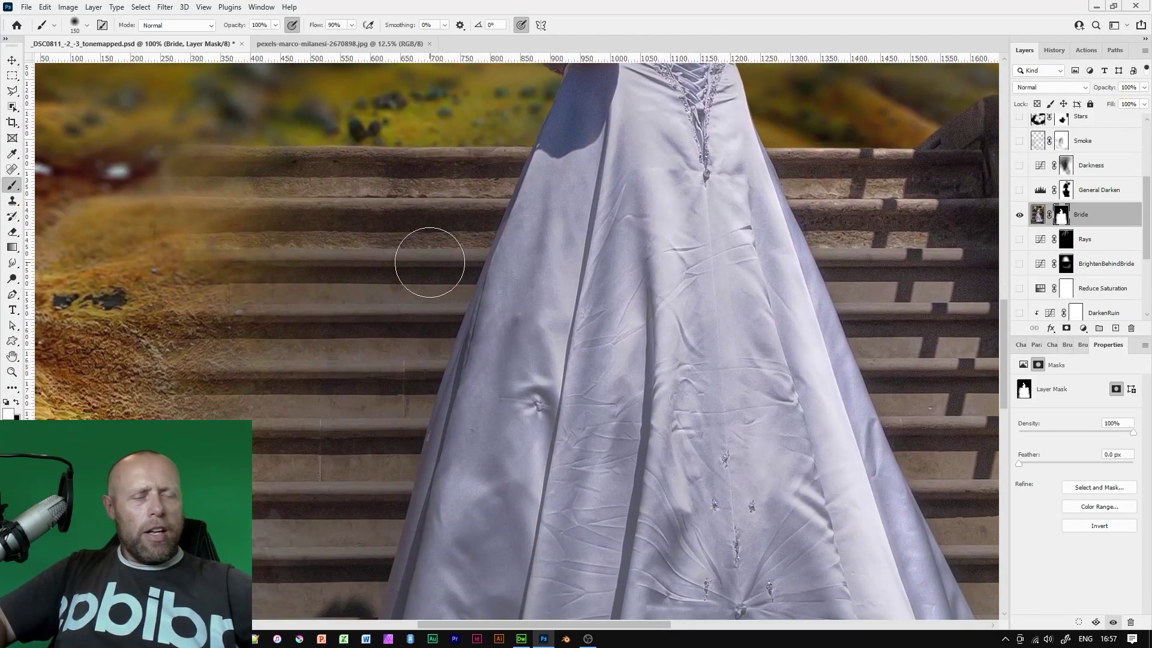
scroll(434, 268, down, 2)
At 50% zoom, paint black with a 900 px brush to hide the lower-left stairs.
key(])
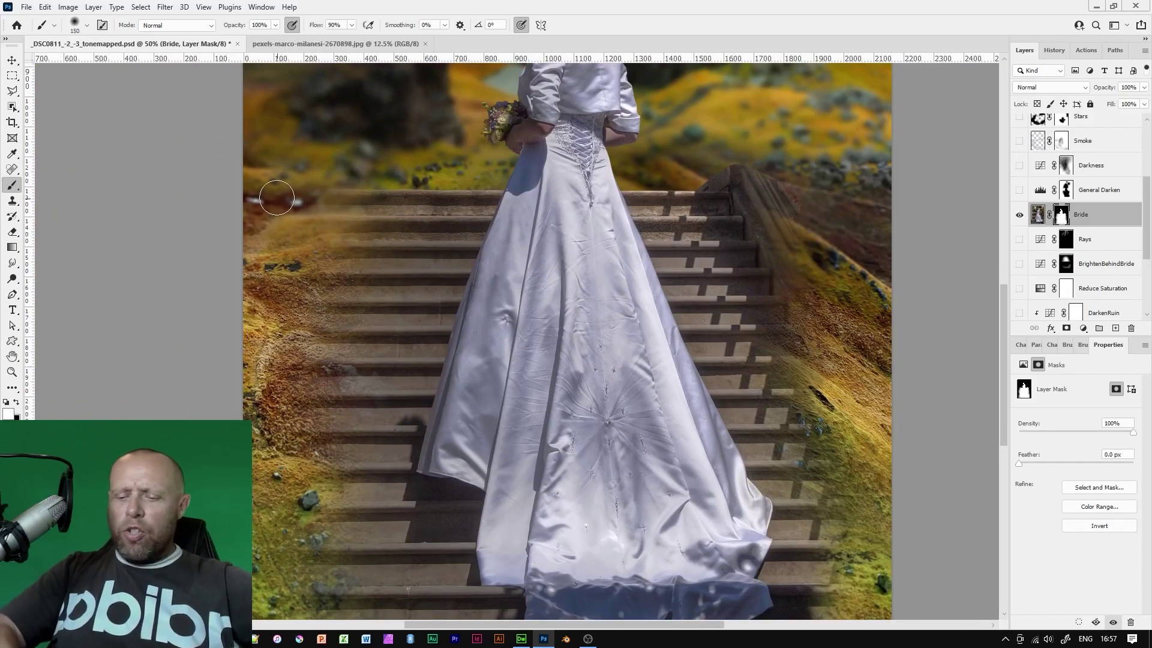
key(bracketright)
key(bracketright)
key(bracketright)
key(bracketright)
key(bracketright)
key(bracketright)
key(bracketright)
key(bracketright)
key(bracketright)
drag(236, 309, 244, 329)
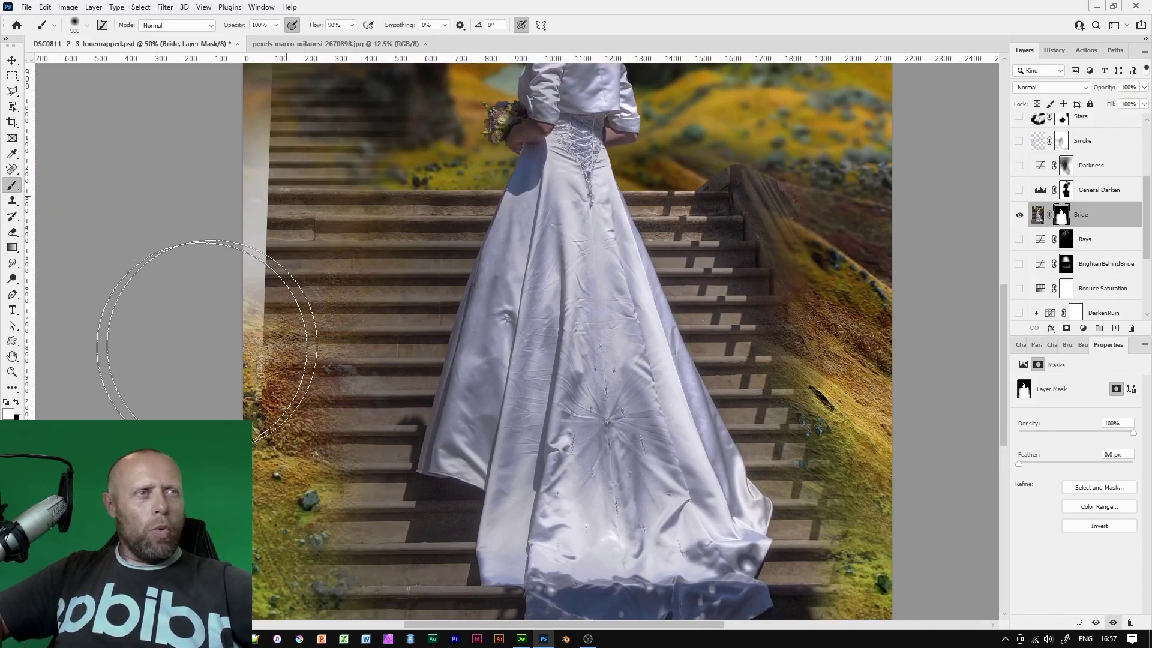
key(ctrl+z)
key(x)
mouse_move(288, 180)
mouse_down()
mouse_move(186, 337)
mouse_move(233, 293)
mouse_move(221, 402)
mouse_up()
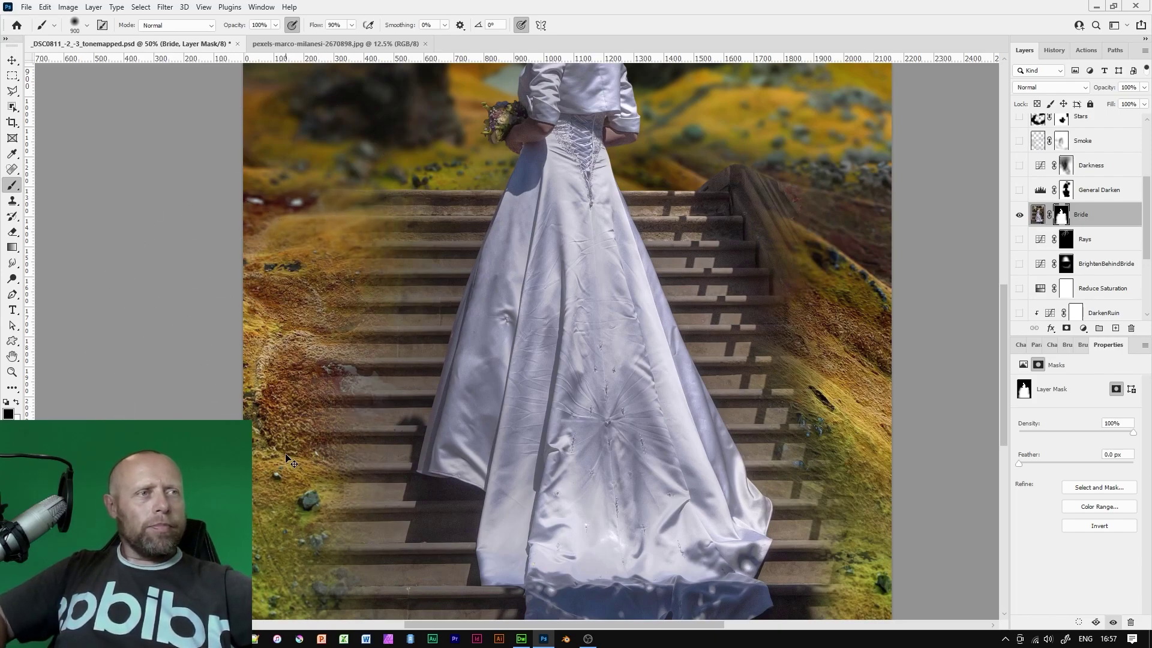
key(ctrl+minus)
key(ctrl+minus)
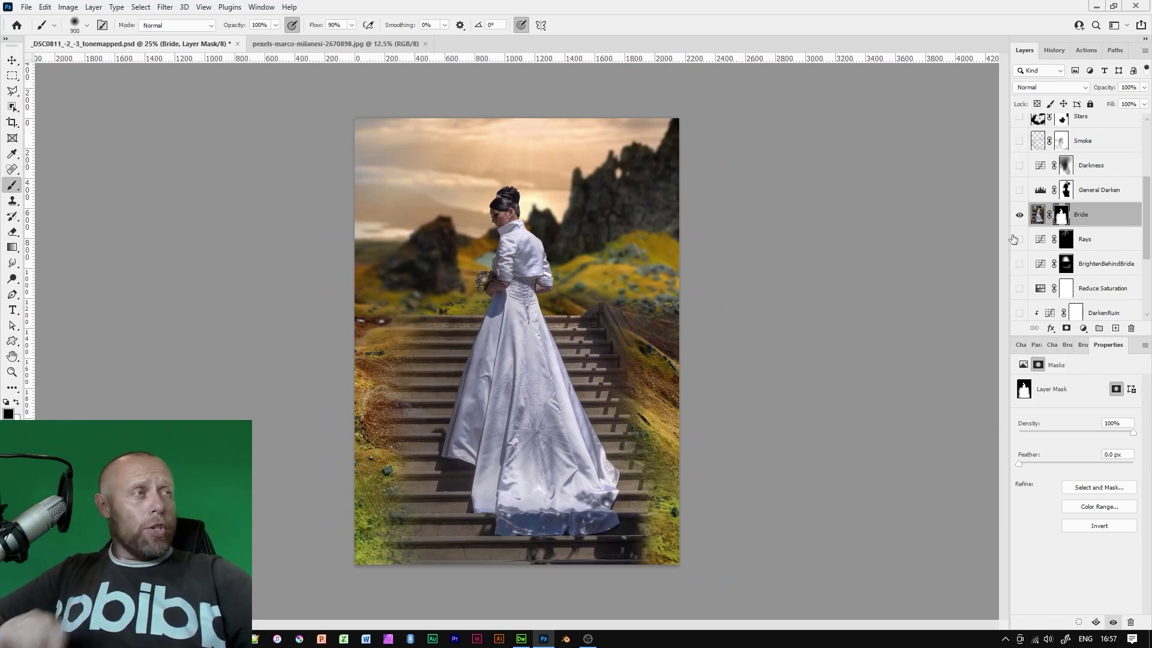
Turn on General Darken, toggling it and the Bride layer to compare.
key(ctrl+plus)
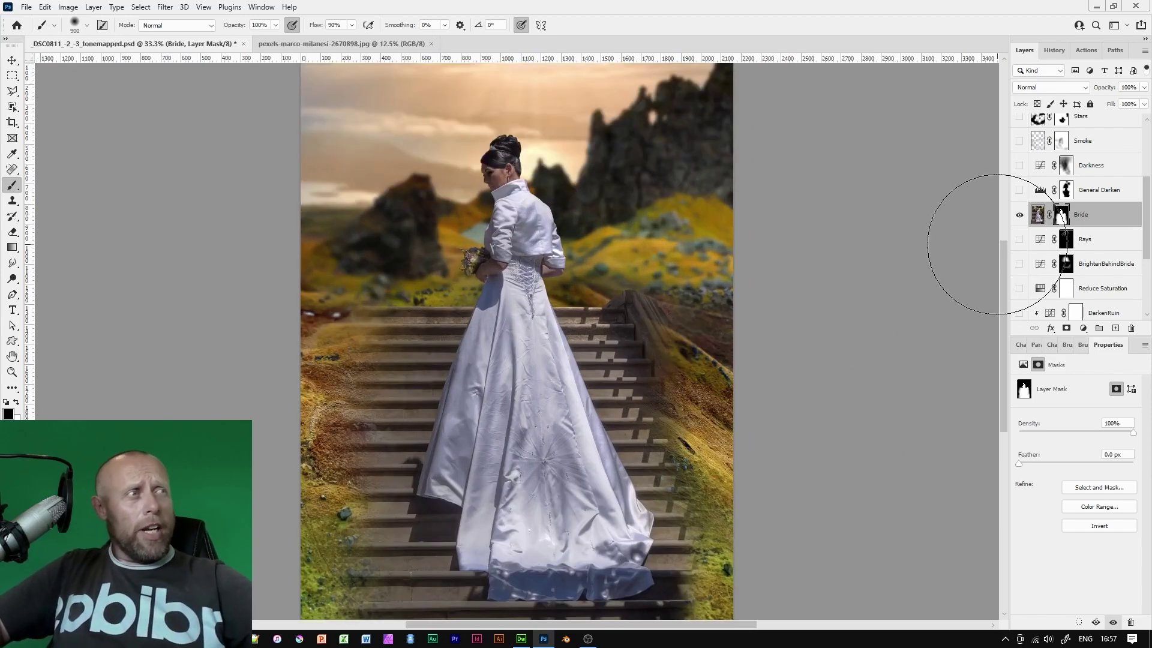
click(1019, 191)
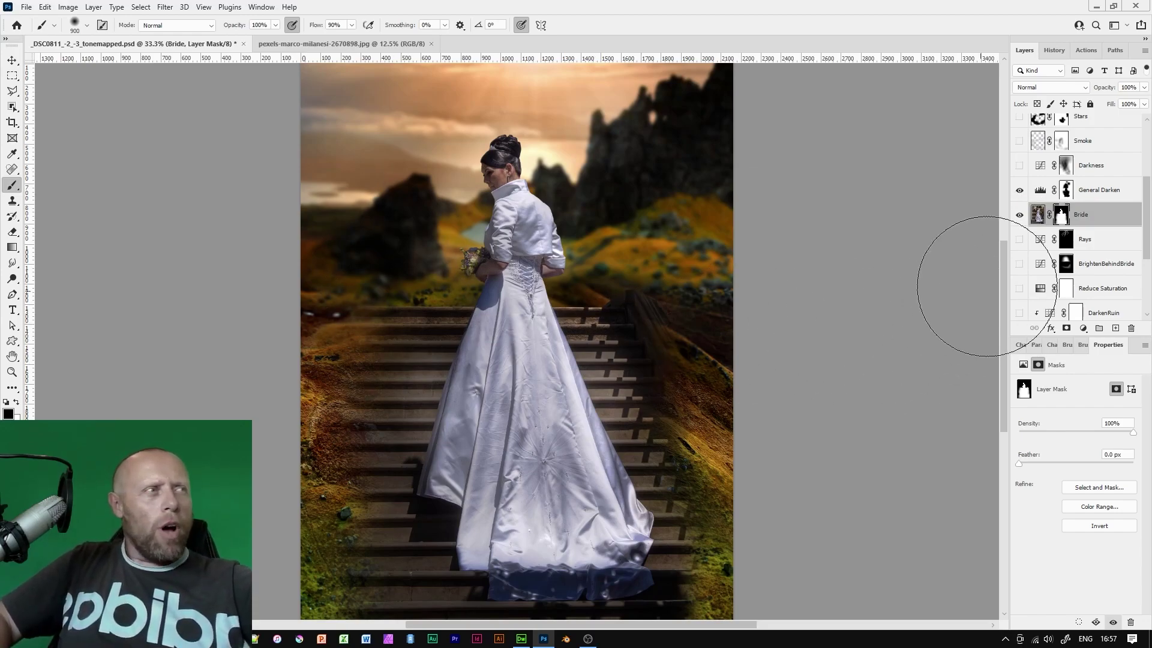
click(1019, 214)
click(1019, 215)
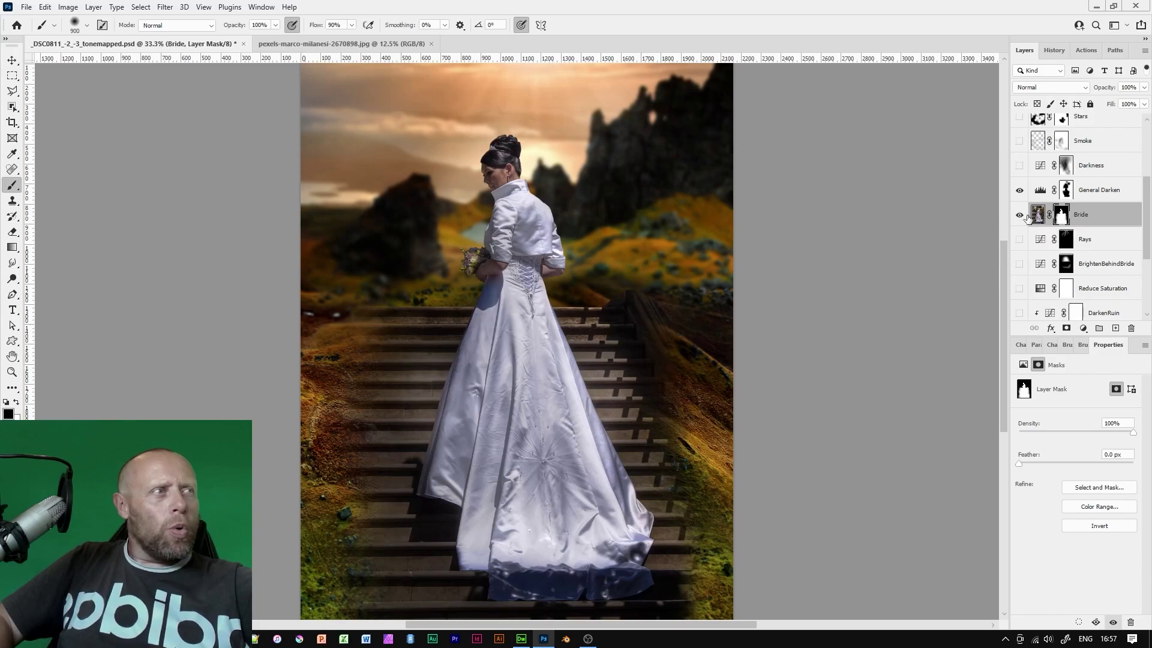
click(1020, 190)
click(1020, 190)
click(1020, 190)
click(1020, 190)
Set the General Darken Levels midtones to 0.57 and select its mask.
click(1045, 195)
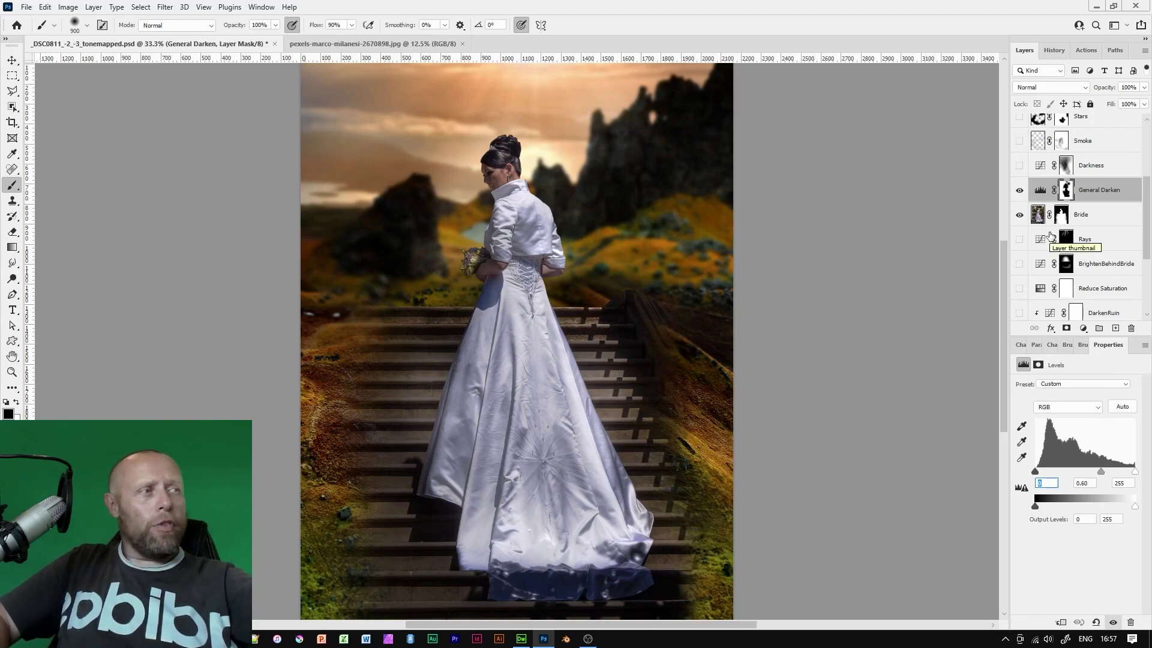
drag(1102, 471, 1104, 470)
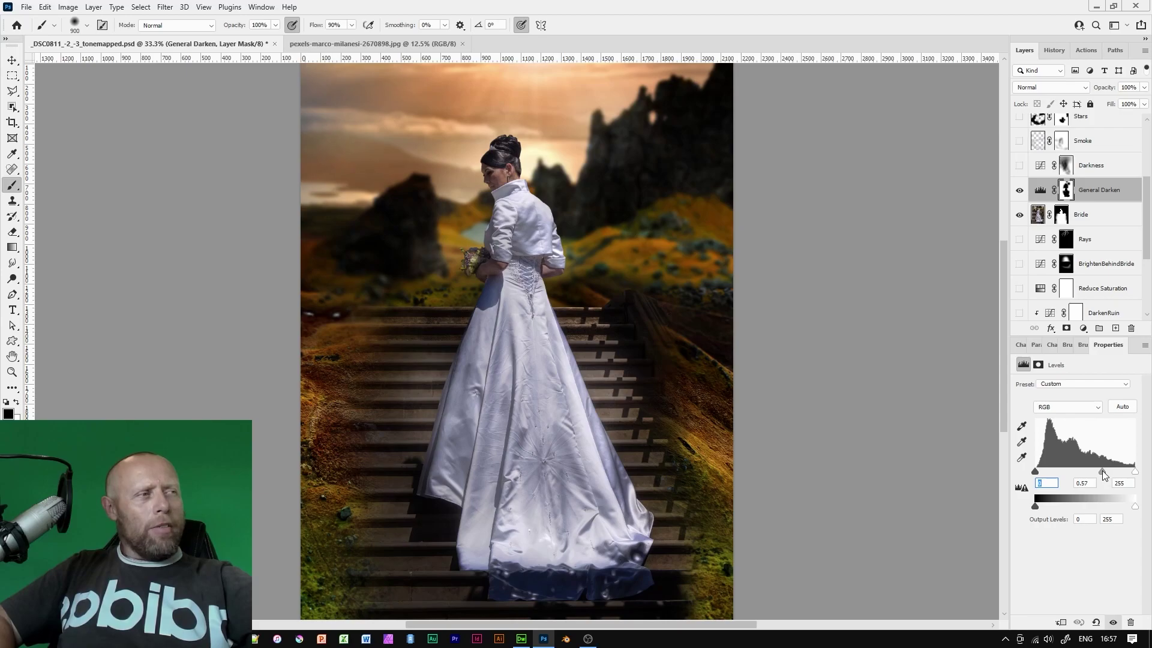
click(1065, 191)
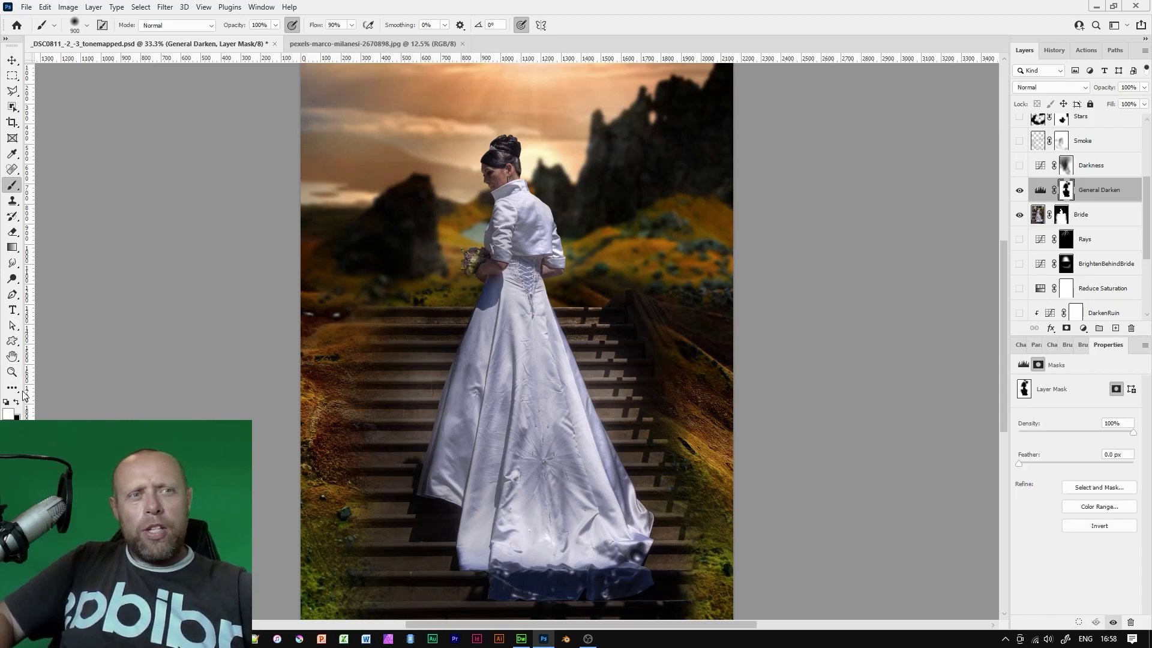
key(x)
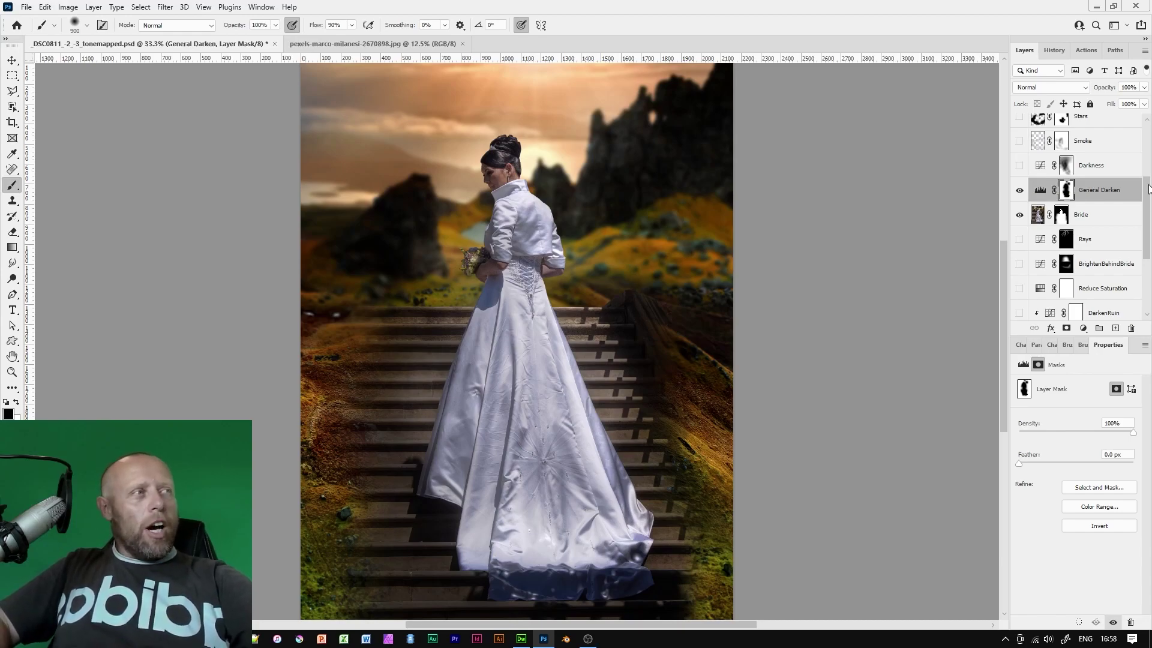
Turn on the Darkness layer to deepen shadows over the right-hand rocks and lower stairs.
drag(1148, 189, 1147, 174)
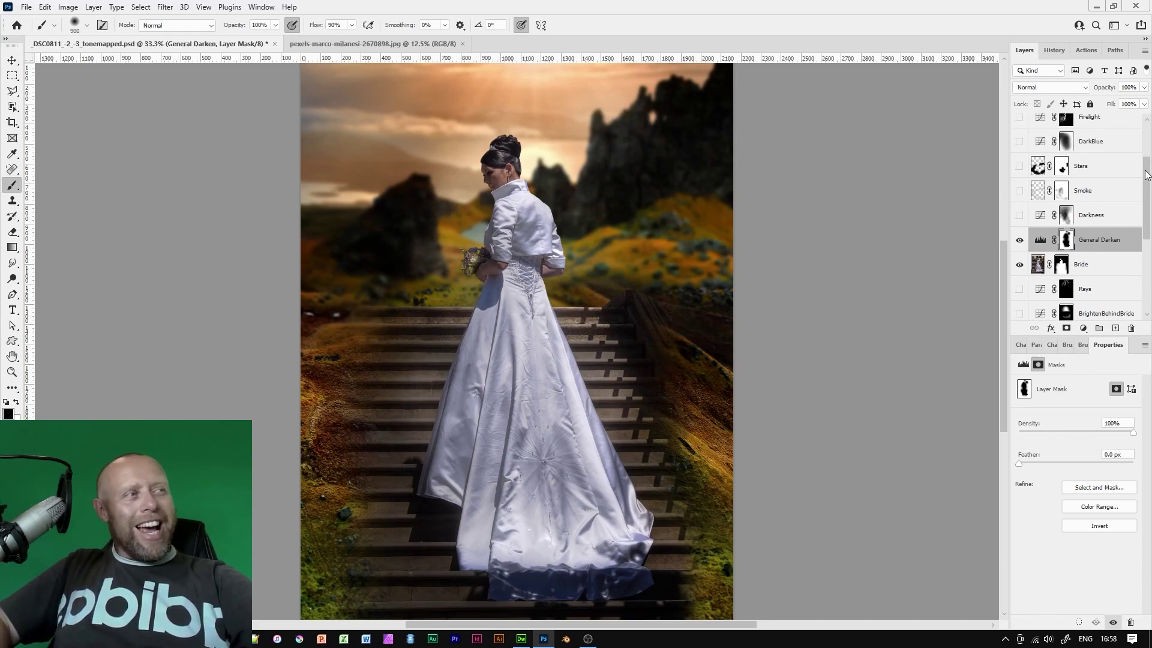
click(1020, 216)
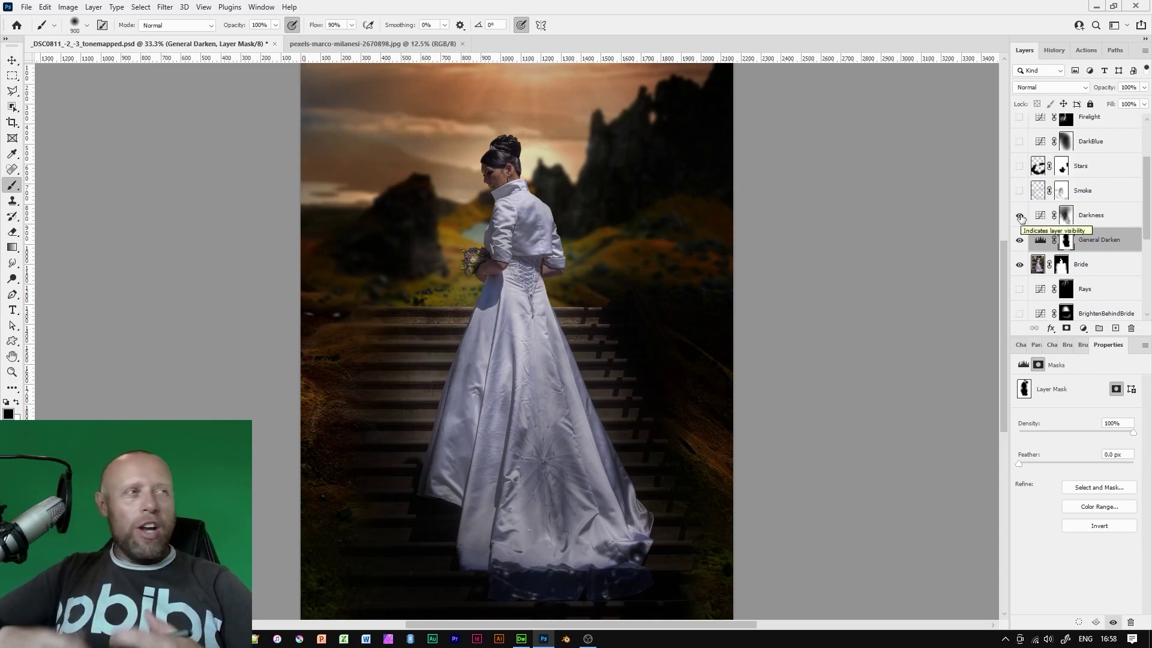
scroll(1080, 216, up, 3)
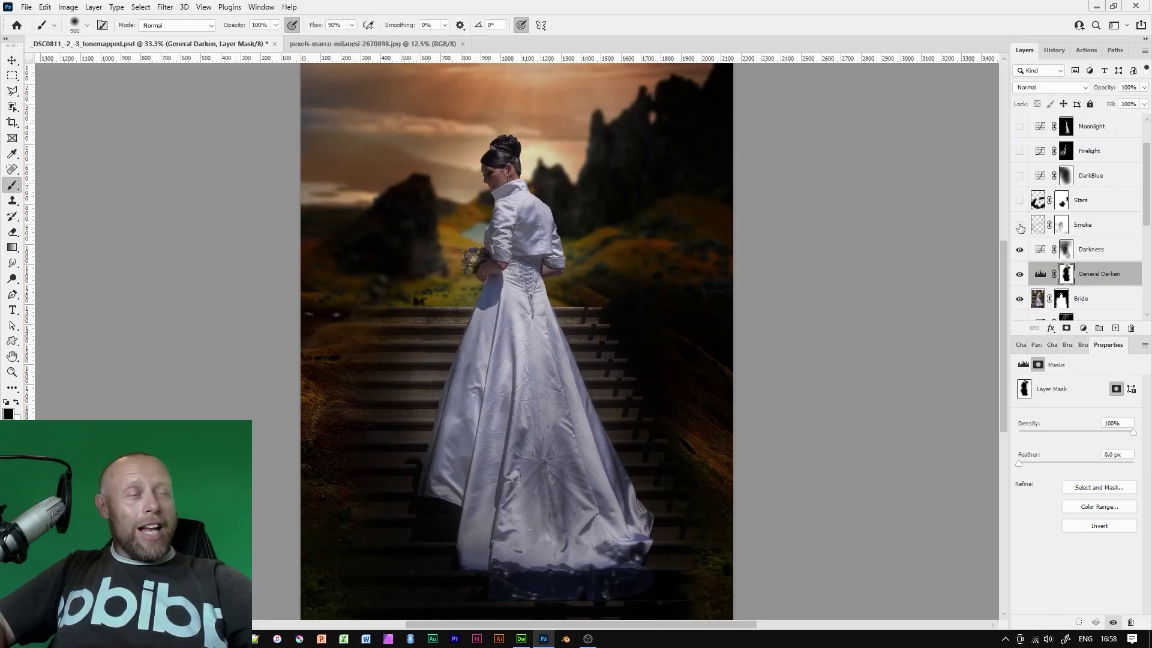
Show the Smoke layer and set the foreground colour to light grey.
click(1020, 225)
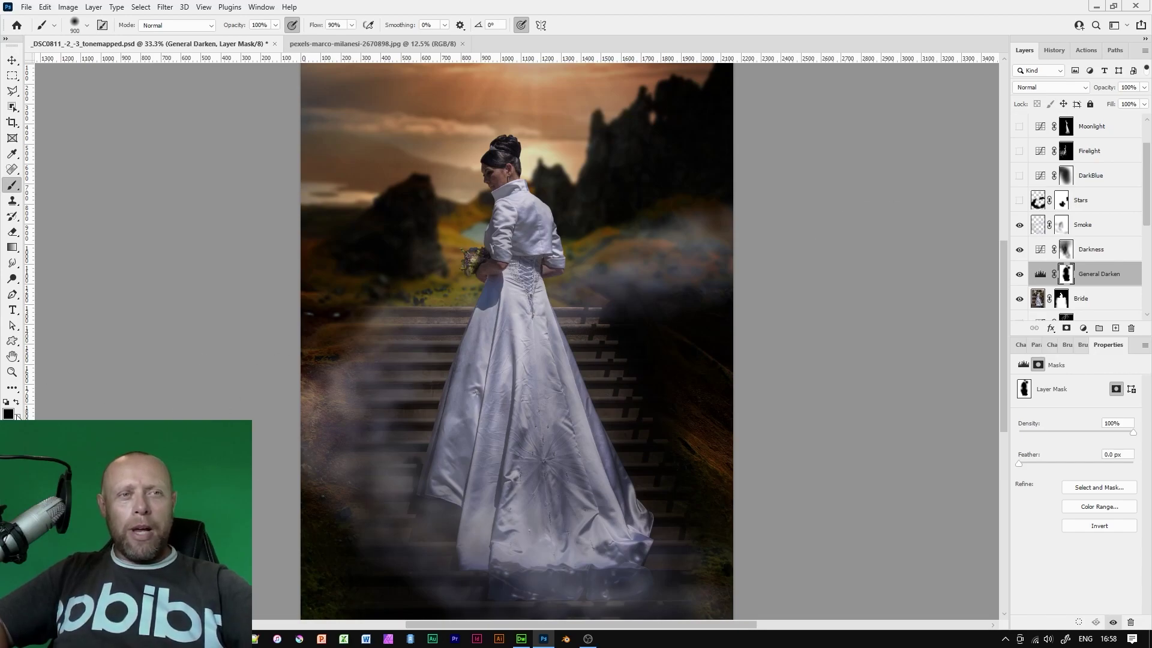
click(9, 414)
click(42, 344)
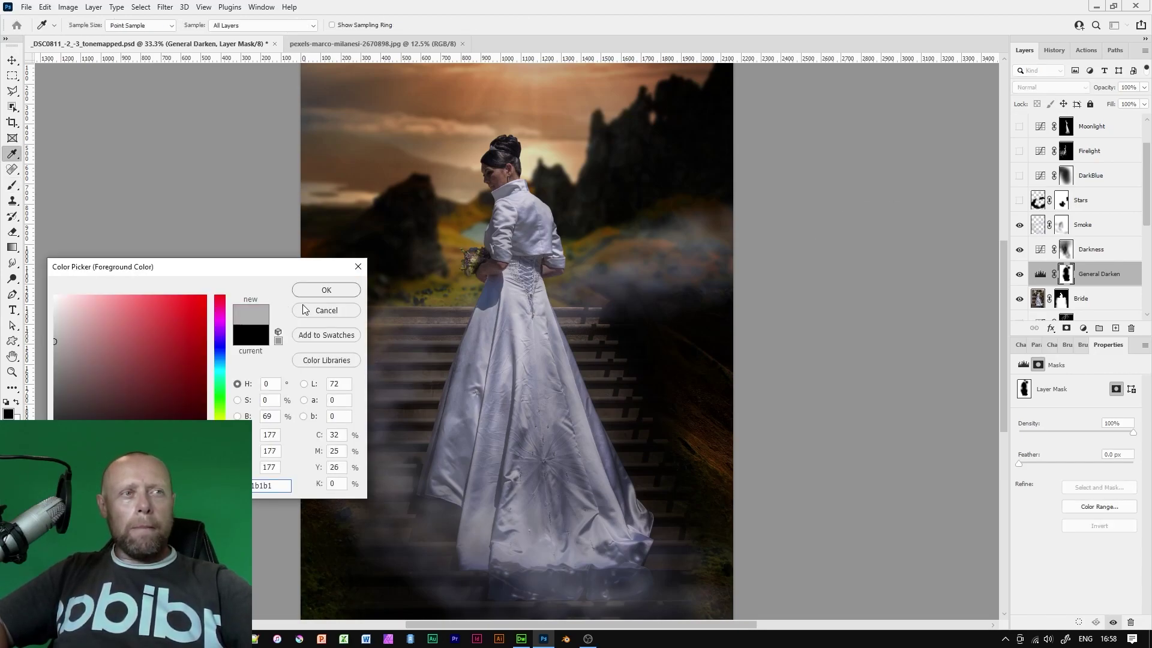
key(Return)
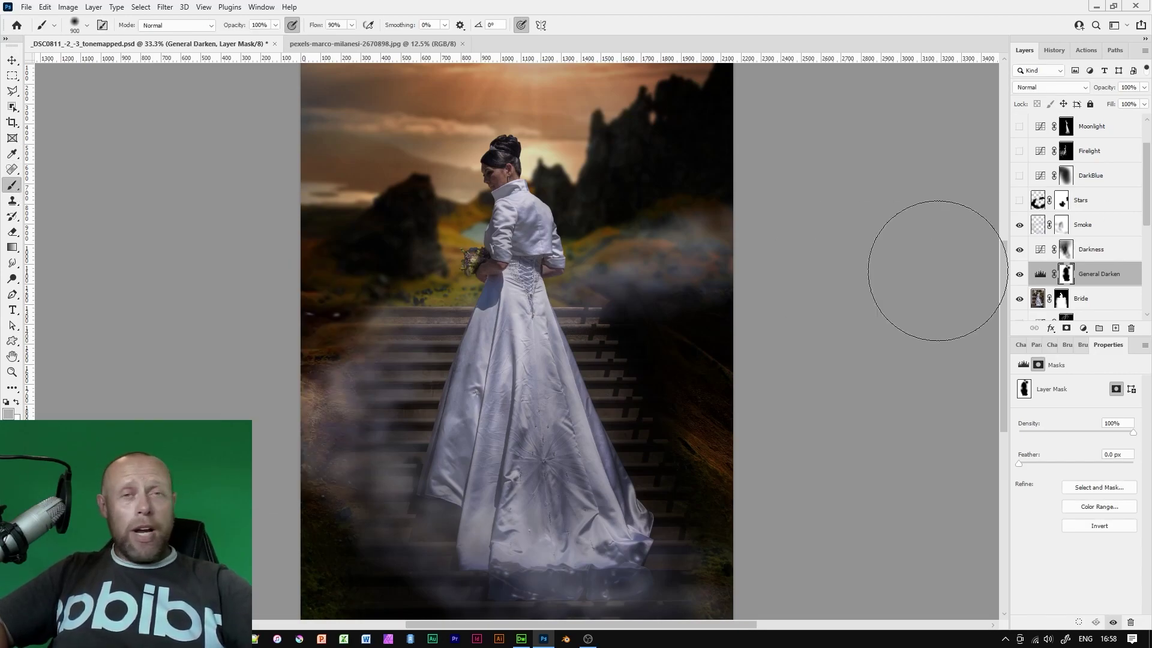
Paint smoke with a smaller brush, set Smoke to 63% opacity, and show Stars.
key(alt+bracketright)
key(alt+bracketright)
key(bracketleft)
key(bracketleft)
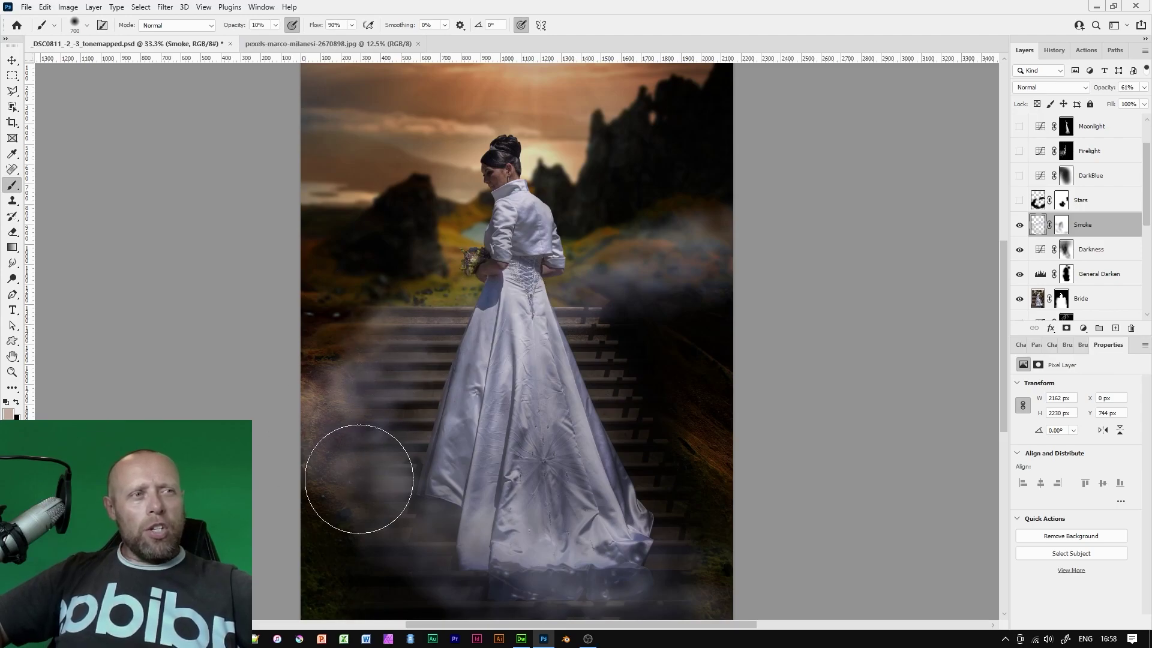
key(bracketleft)
key(bracketleft)
key(bracketleft)
key(bracketleft)
key(bracketleft)
key(bracketleft)
key(bracketleft)
key(bracketleft)
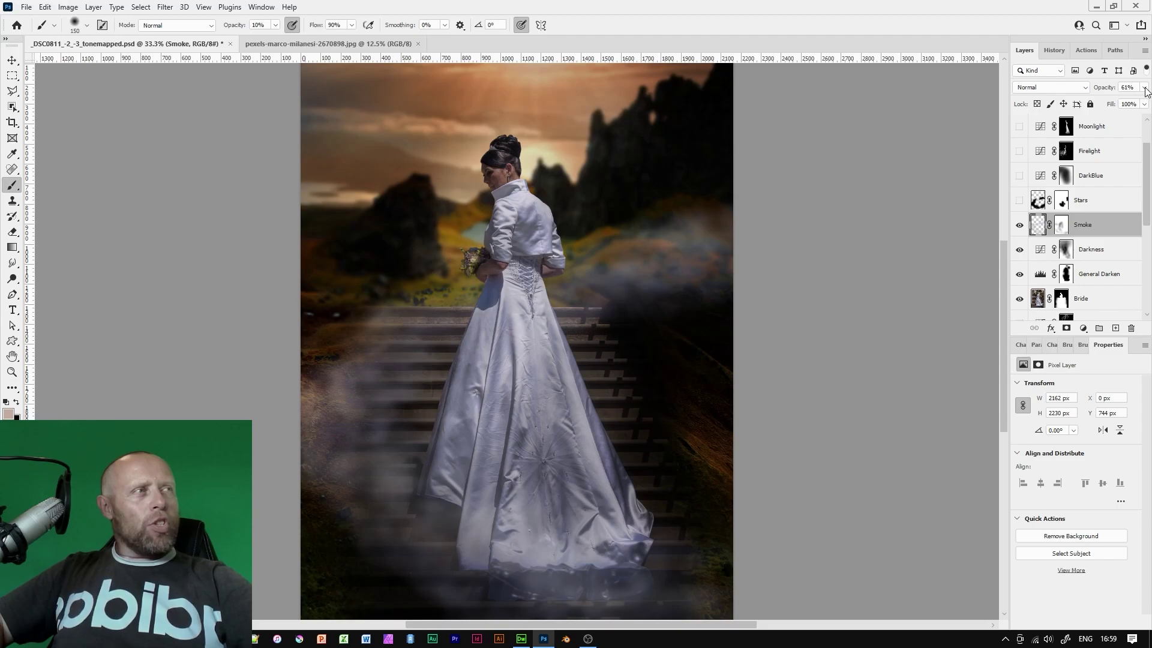
drag(1145, 89, 1122, 102)
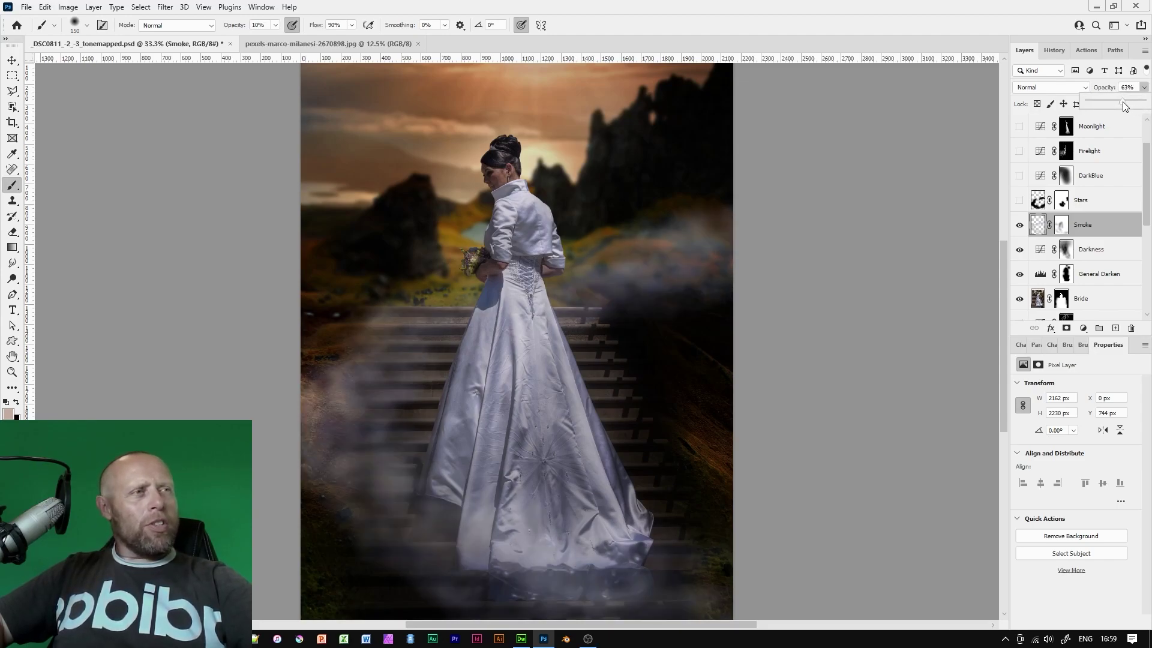
click(1020, 200)
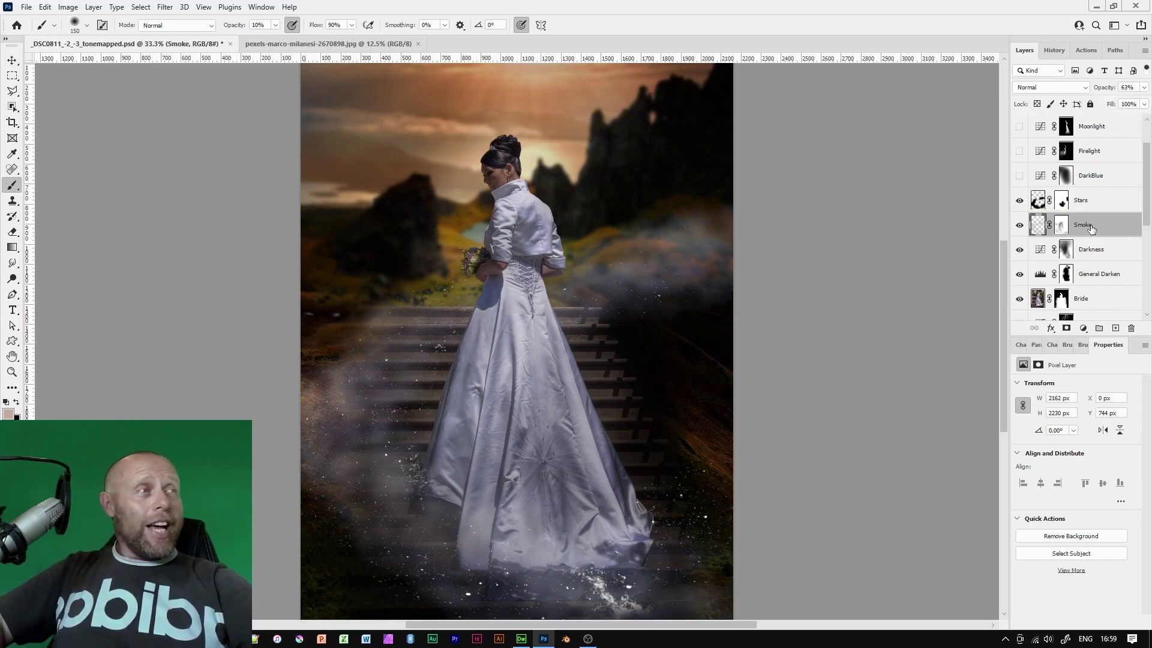
Select the Stars mask, inspect the stars, then switch on the DarkBlue layer.
click(1062, 204)
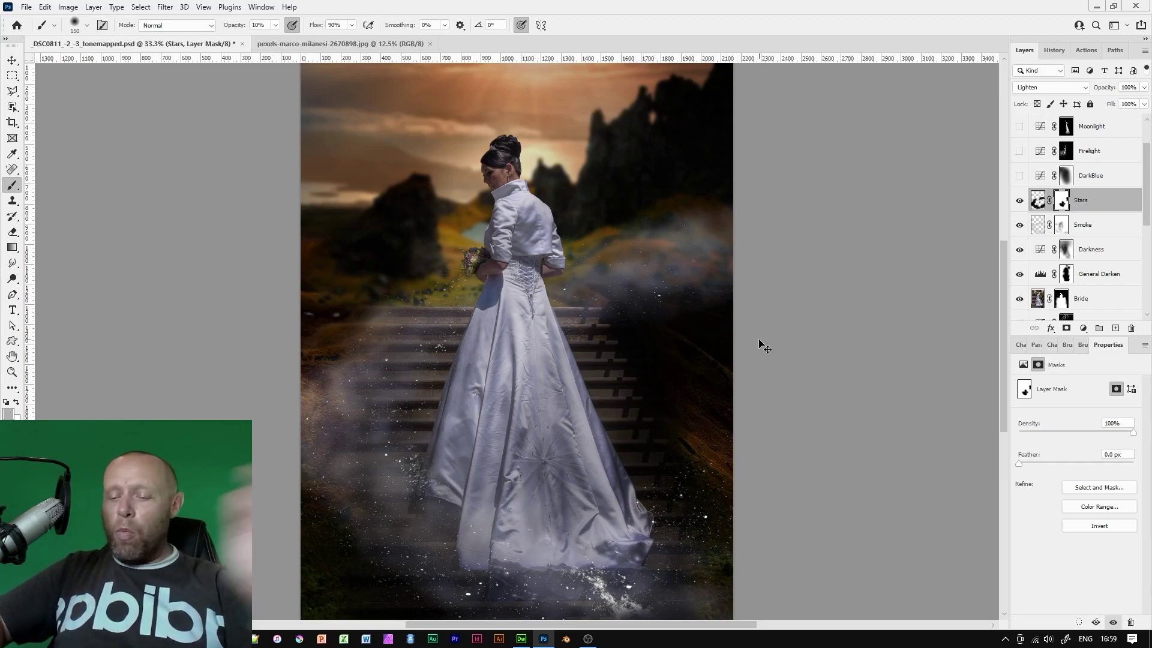
key(ctrl+plus)
key(ctrl+plus)
key(ctrl+minus)
key(ctrl+minus)
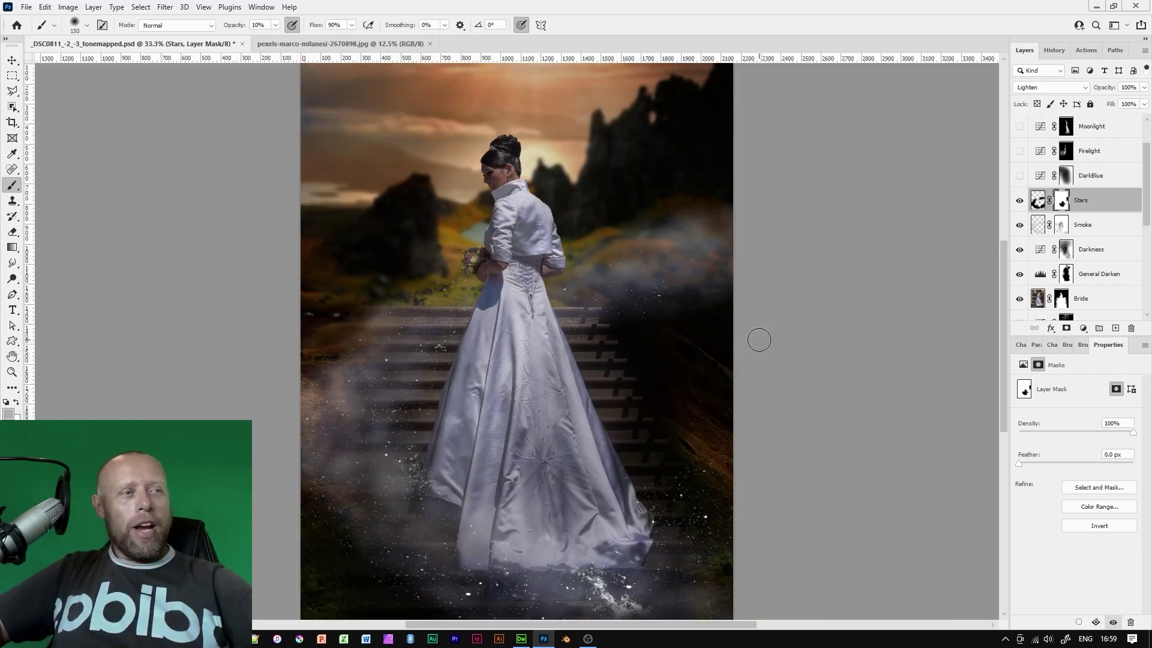
drag(581, 477, 603, 533)
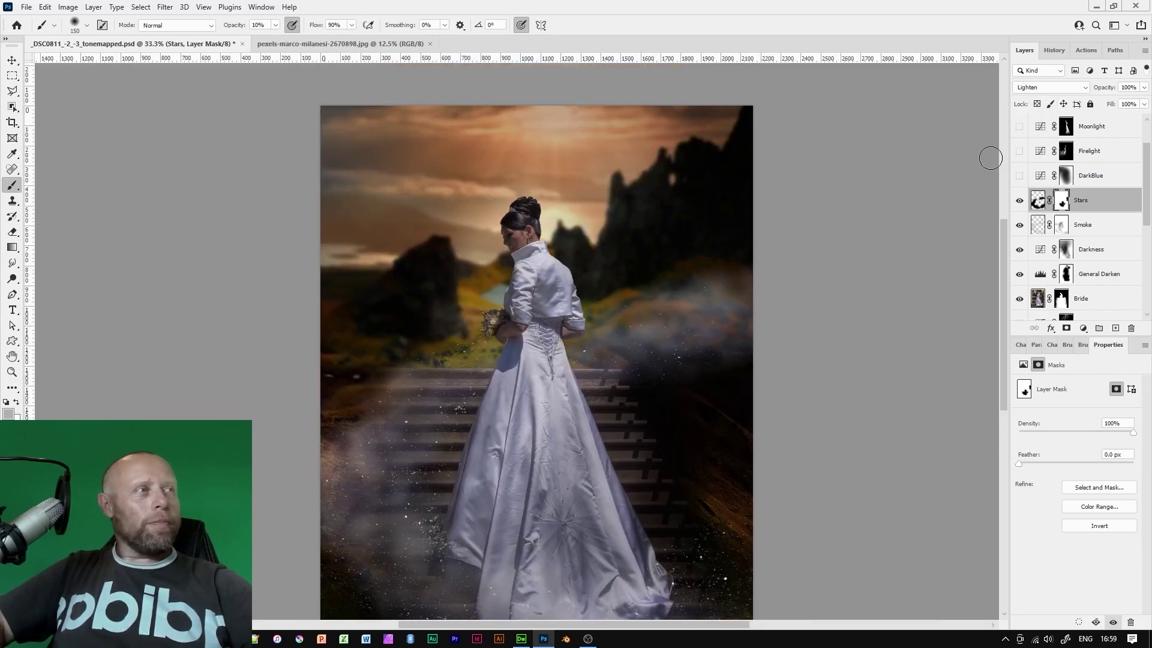
click(1020, 176)
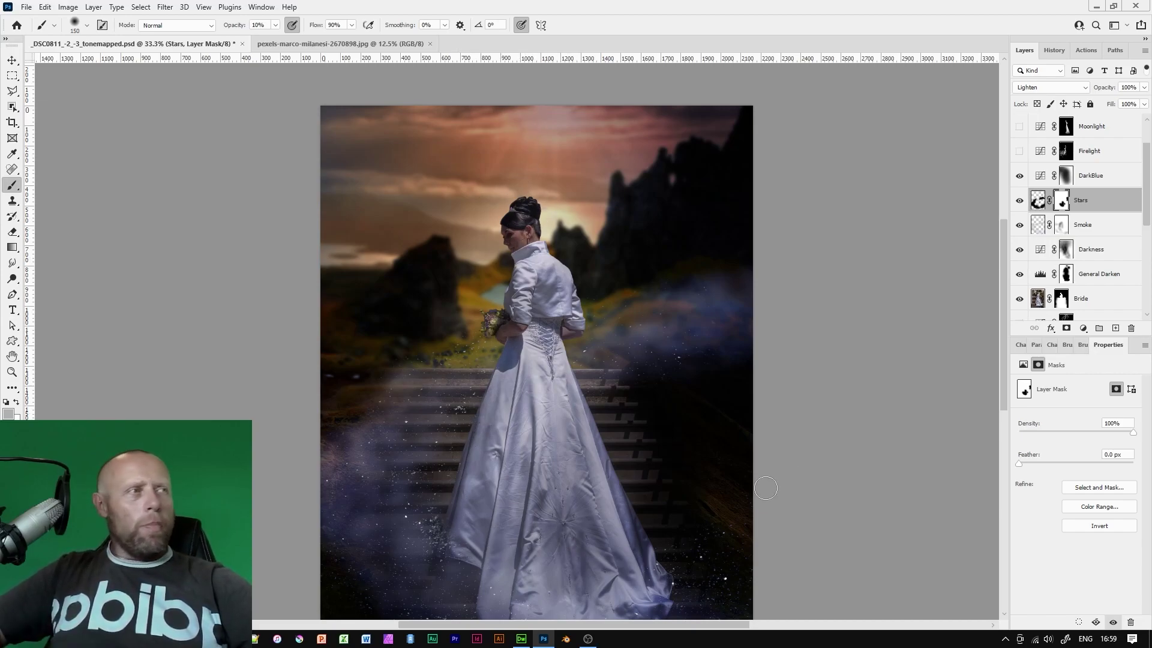
Turn on and select the Firelight curves layer, zooming in to inspect the warm glow.
click(1020, 150)
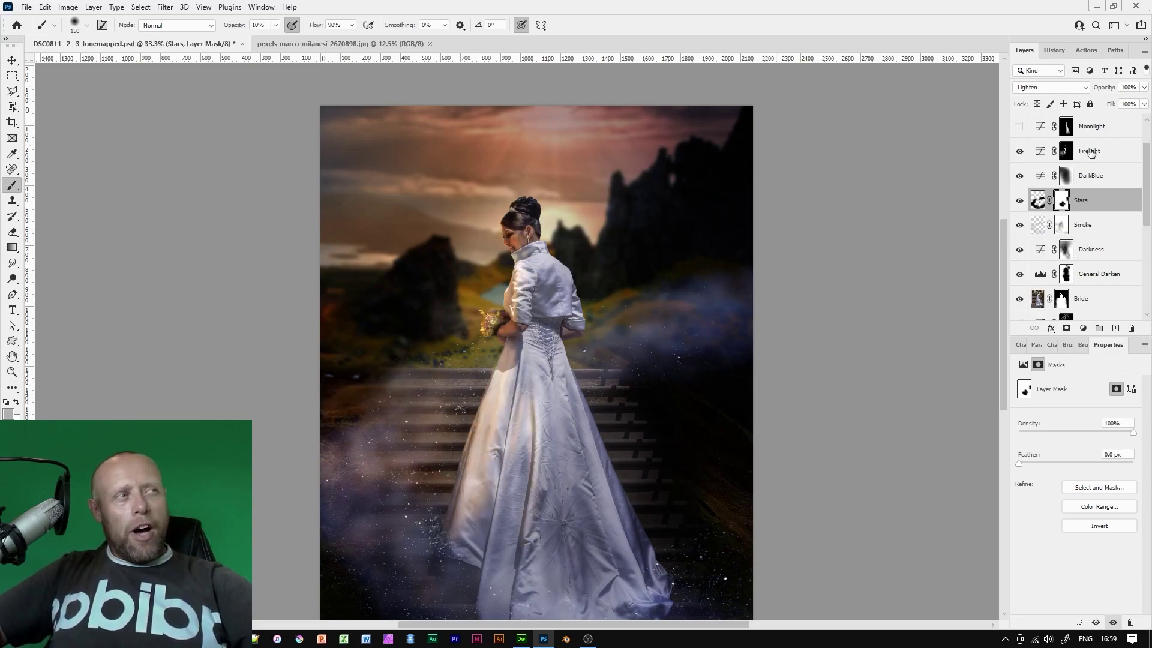
click(1091, 153)
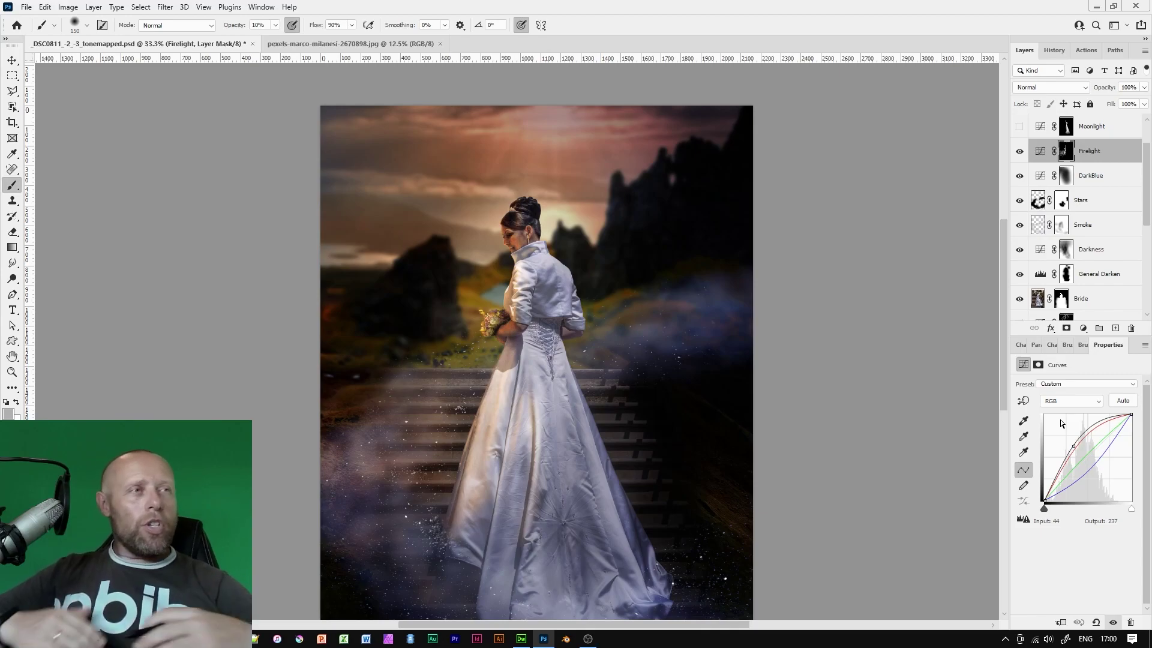
key(ctrl+plus)
key(ctrl+plus)
key(ctrl+plus)
key(ctrl+plus)
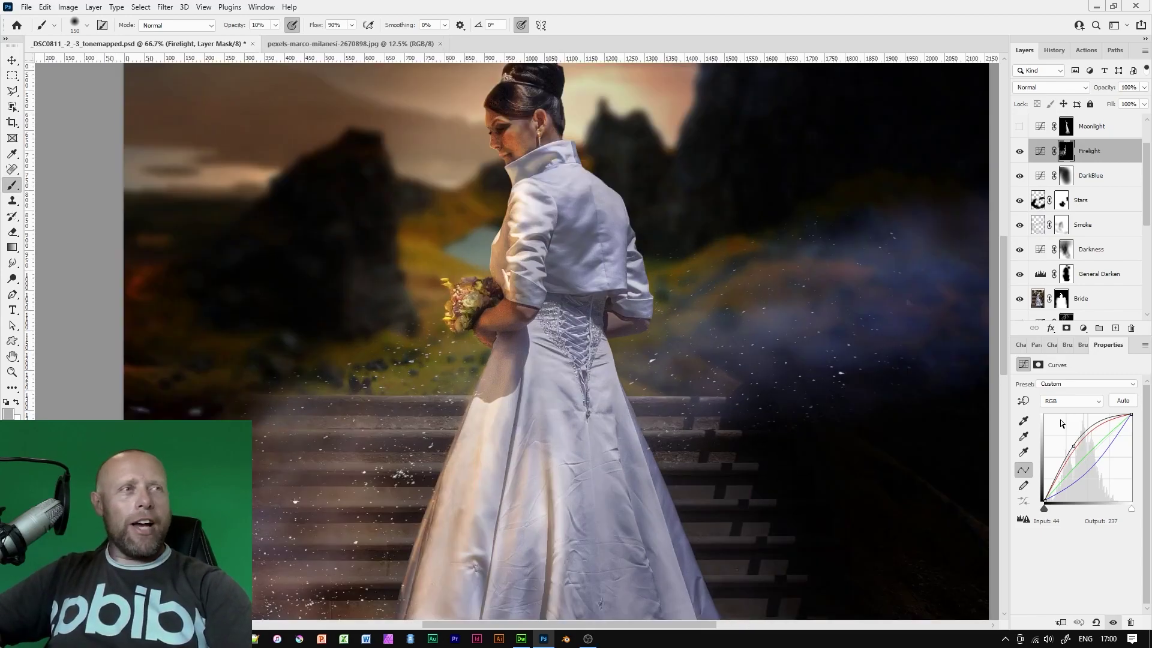
scroll(471, 316, up, 5)
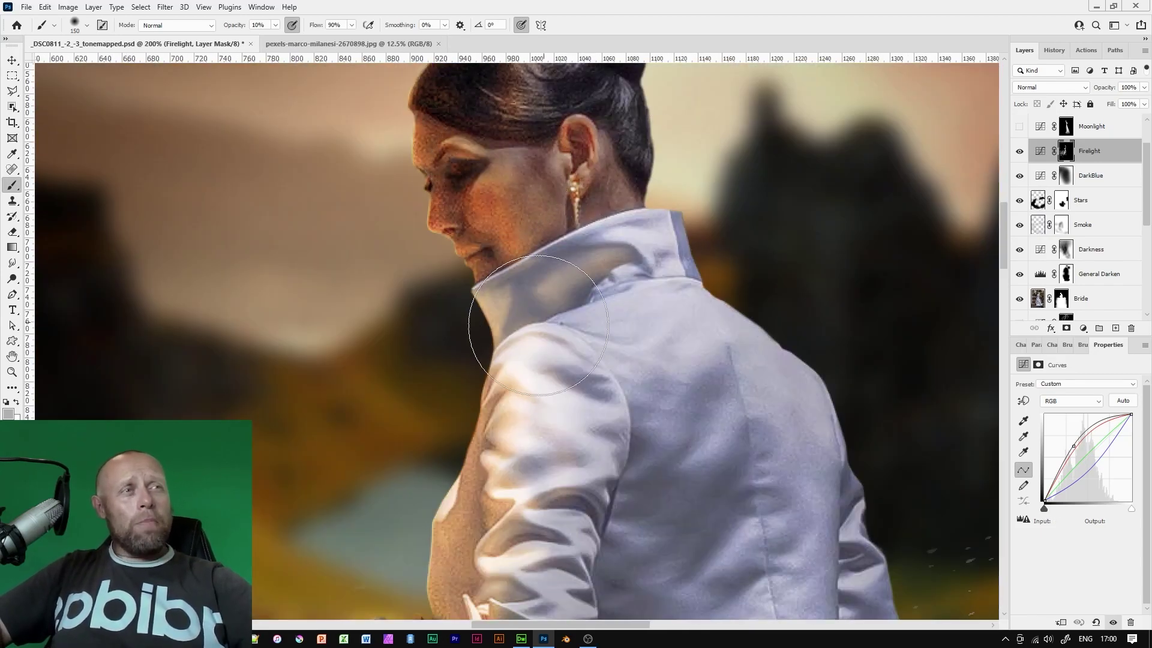
scroll(472, 496, down, 10)
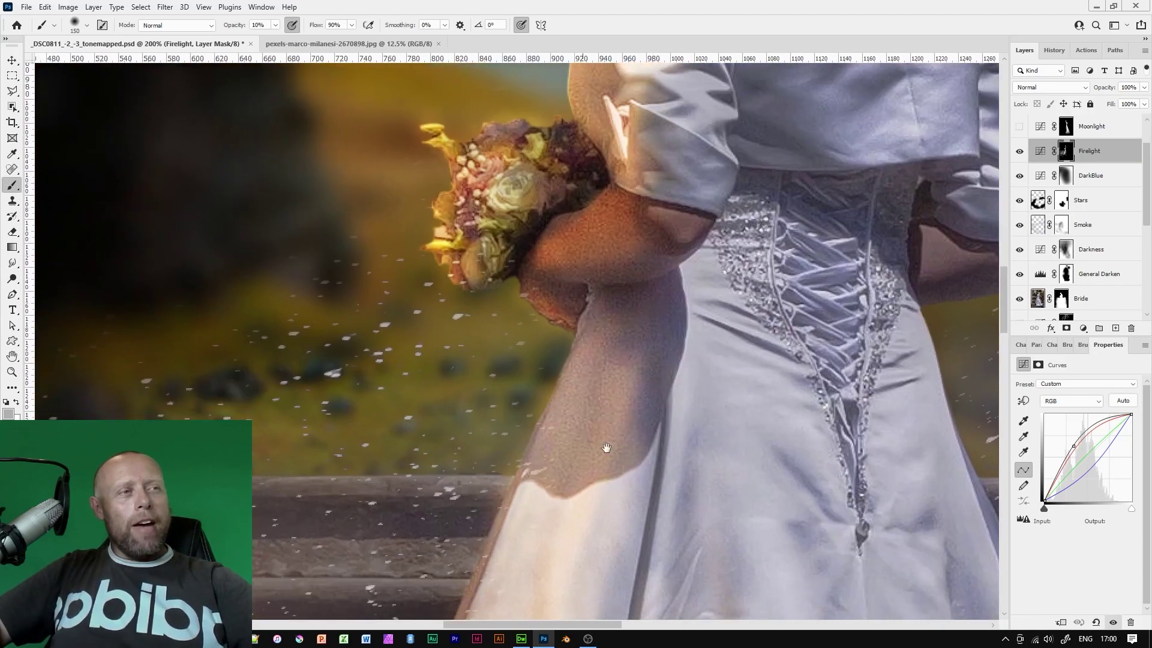
scroll(564, 442, up, 10)
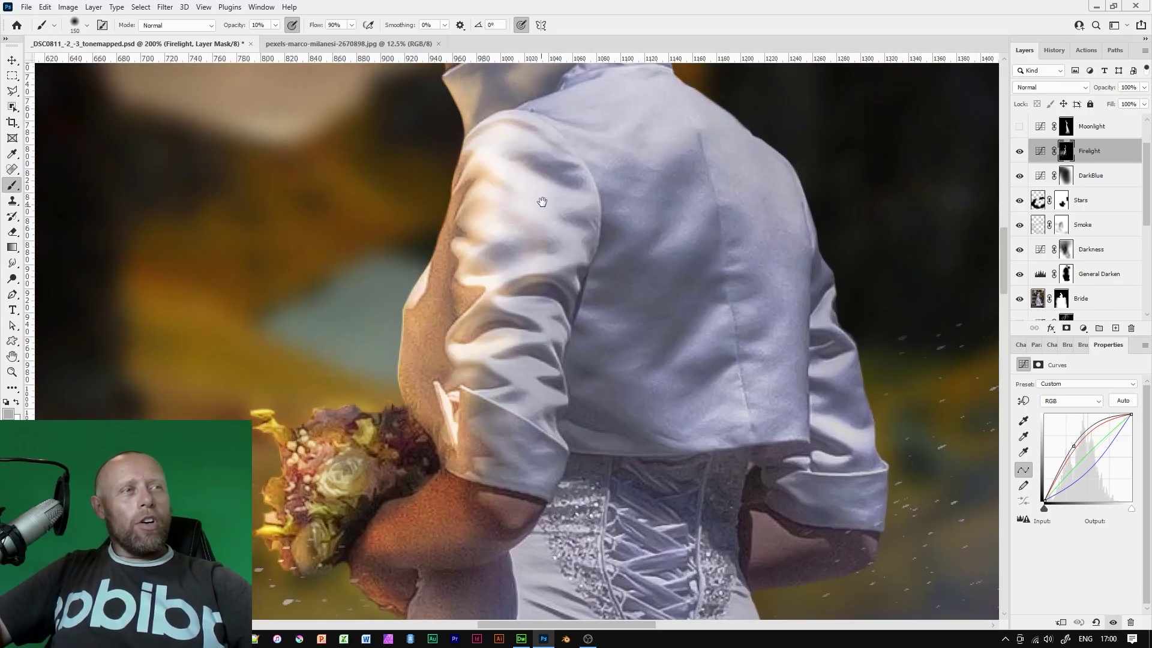
key(ctrl+minus)
key(ctrl+minus)
key(ctrl+minus)
key(ctrl+minus)
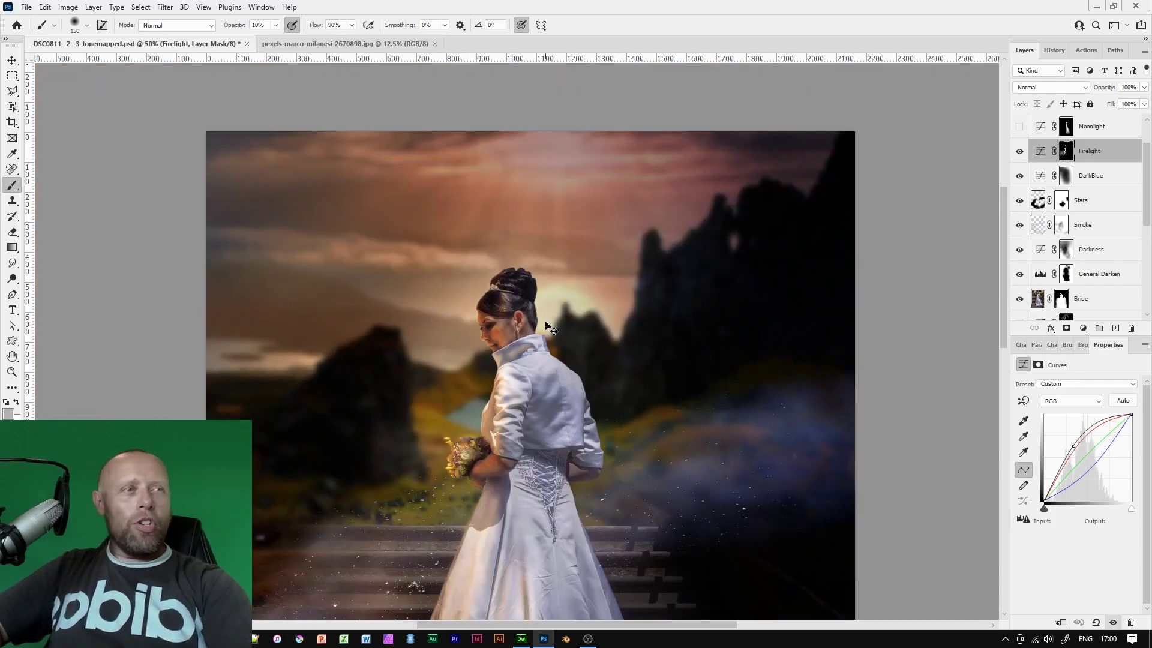
scroll(1013, 185, up, 2)
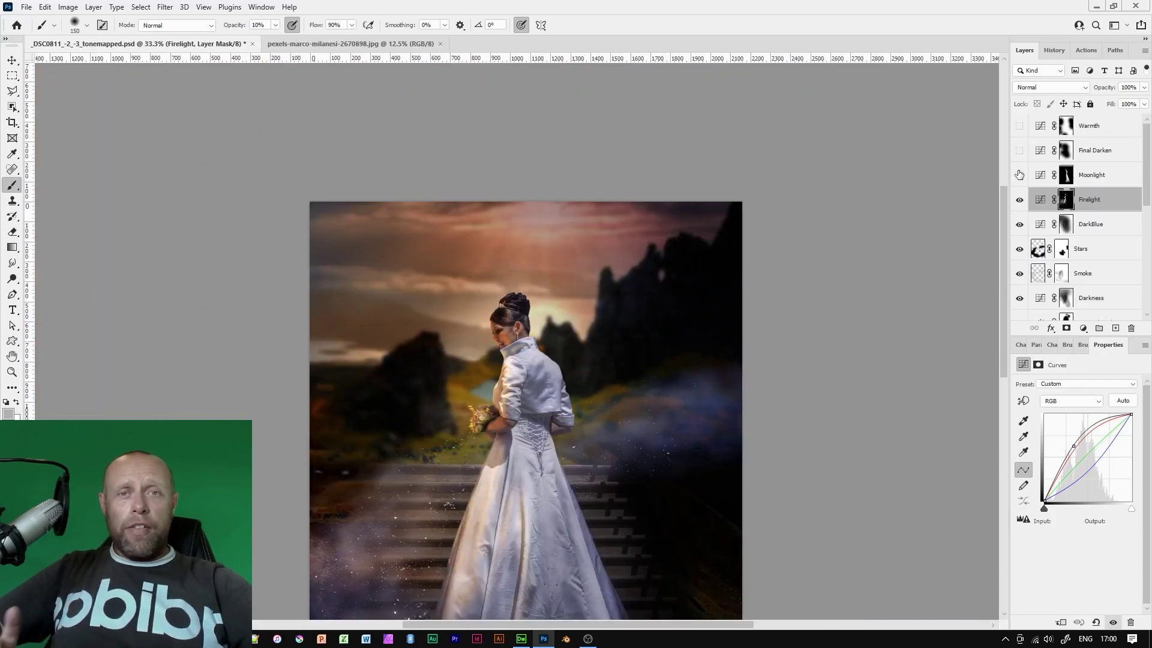
Show the Moonlight curves layer, review its channels, and lift RGB midtones so 102 maps to 150.
click(1019, 174)
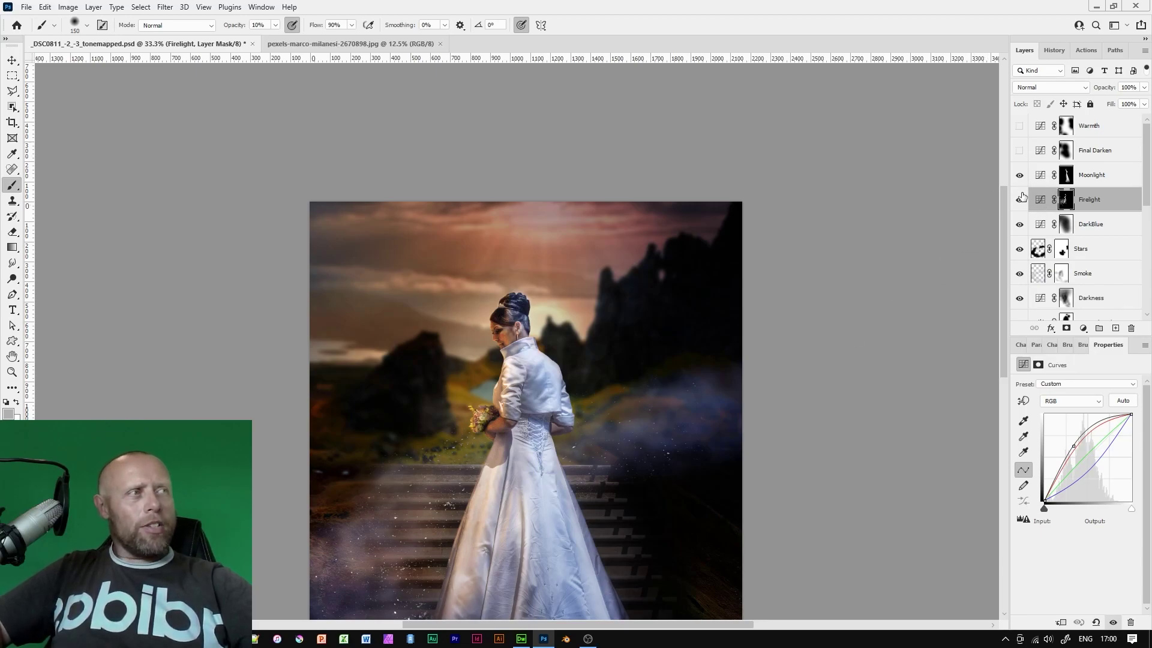
click(1040, 175)
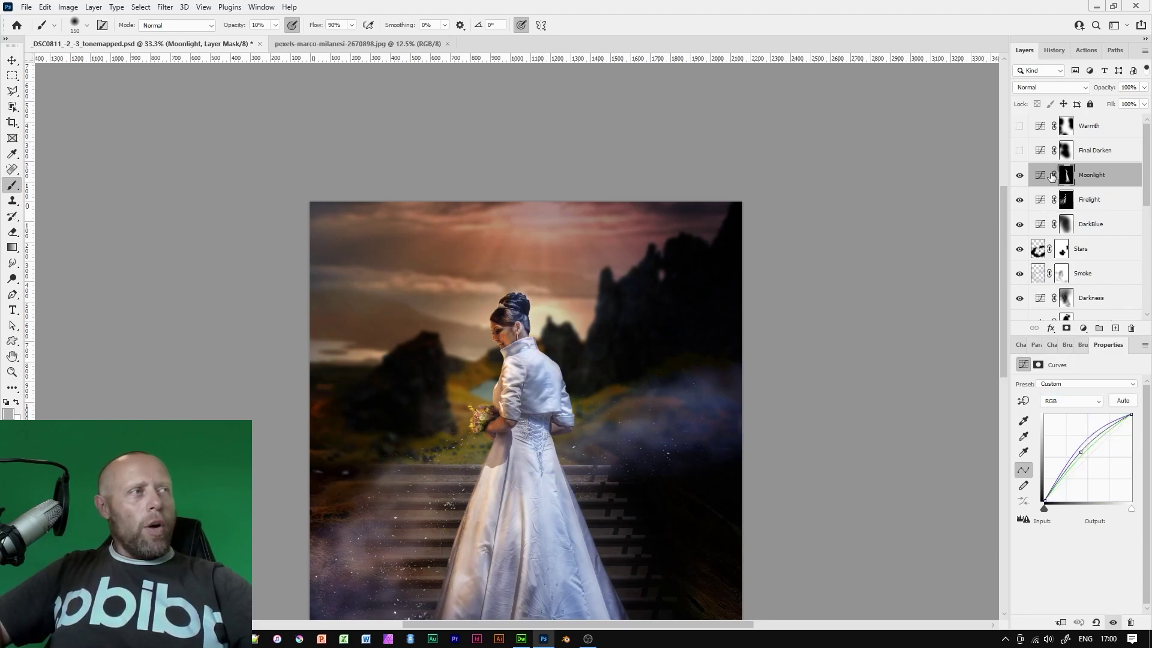
click(1079, 400)
click(1067, 437)
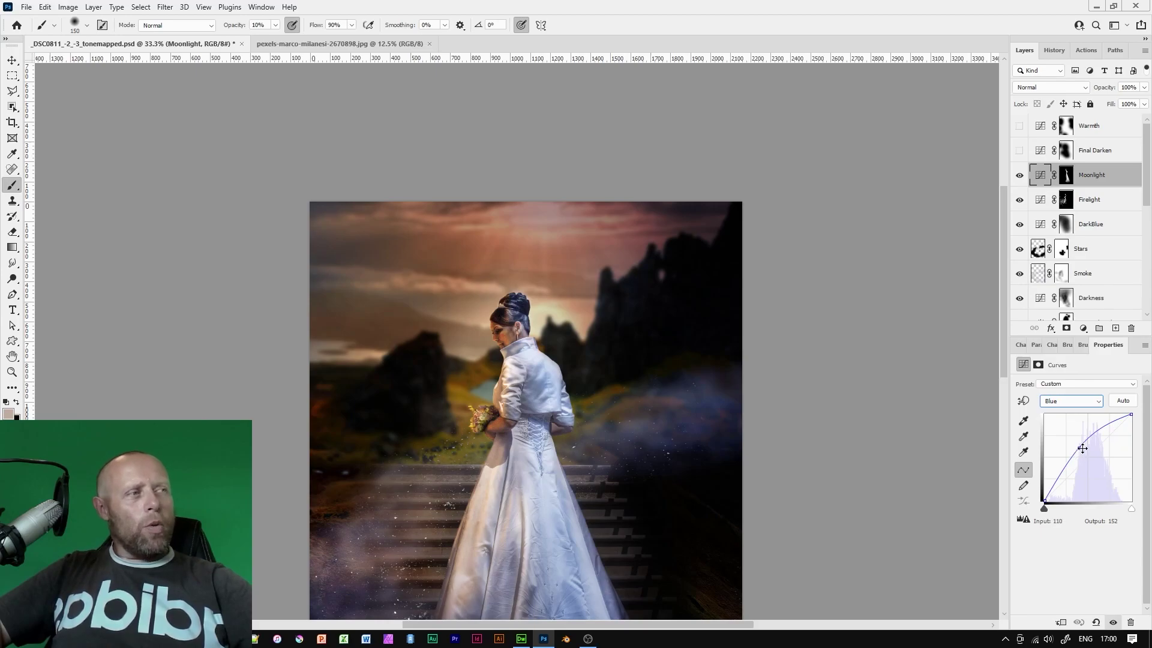
click(1089, 402)
click(1067, 424)
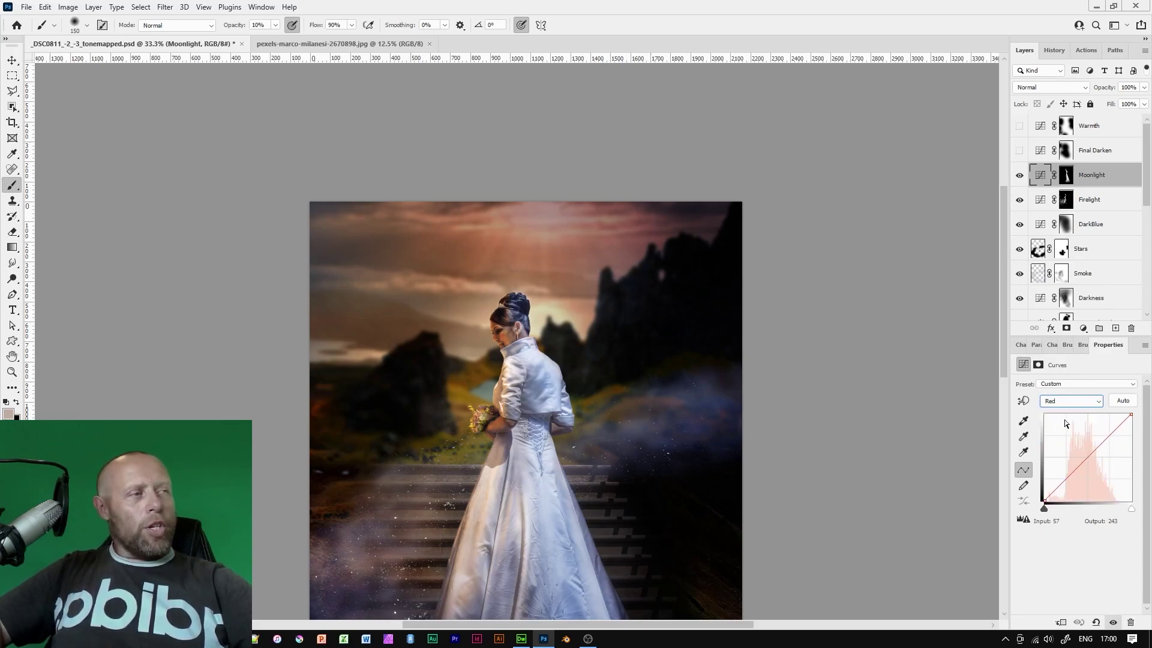
click(1070, 404)
click(1072, 431)
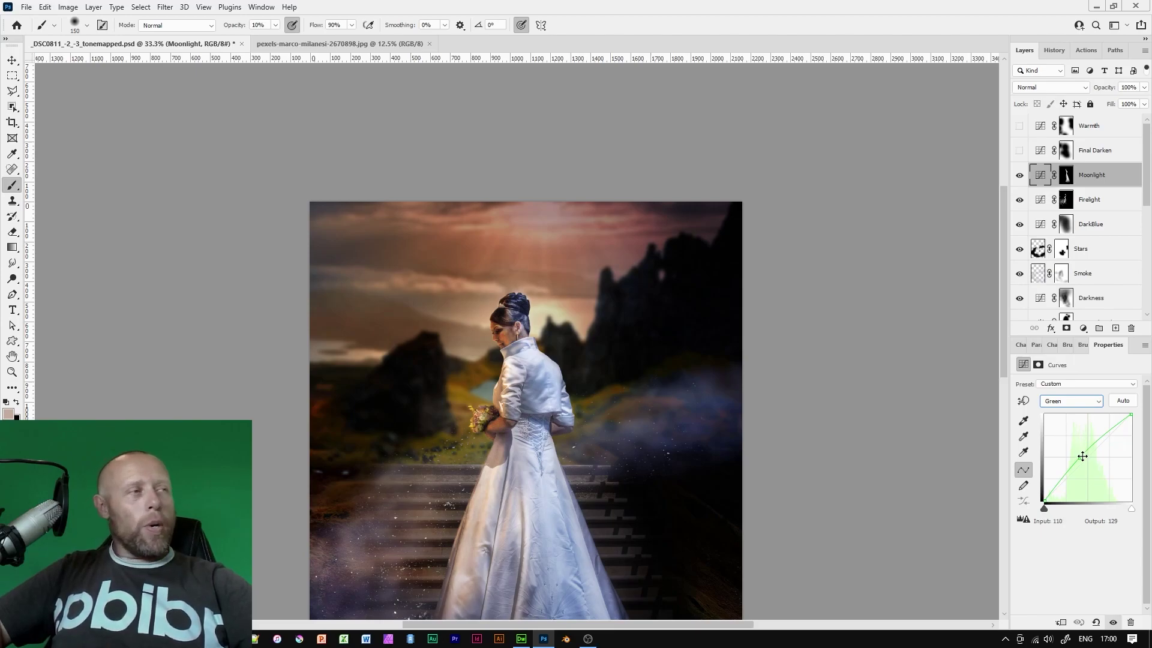
click(1072, 406)
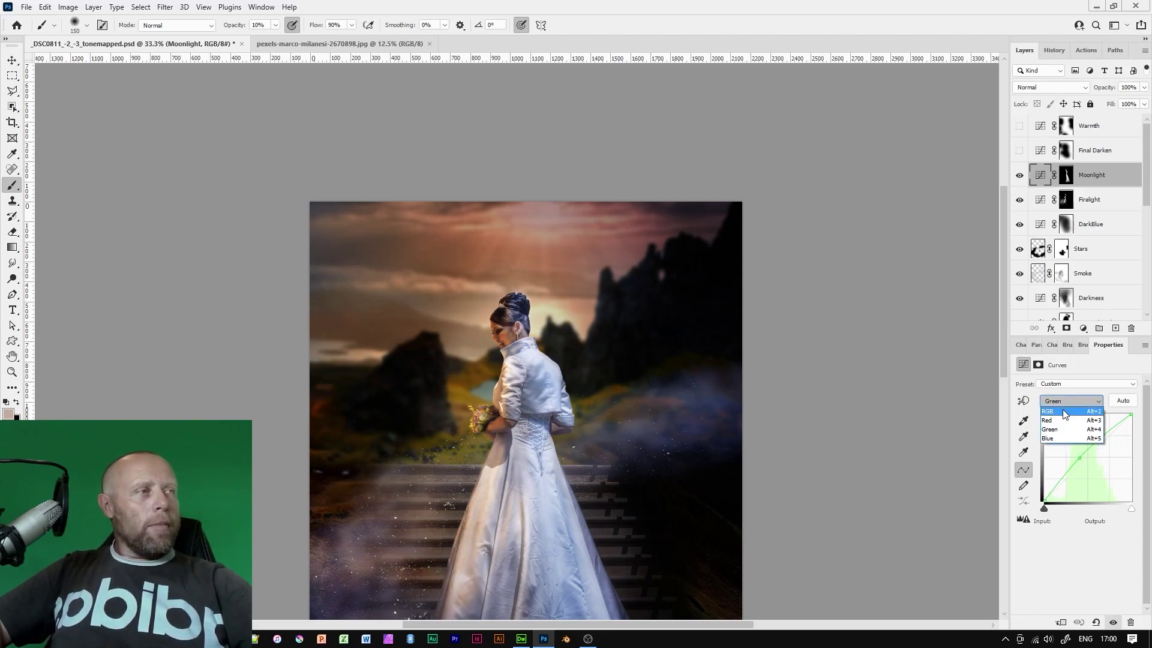
click(1064, 410)
drag(1081, 451, 1079, 449)
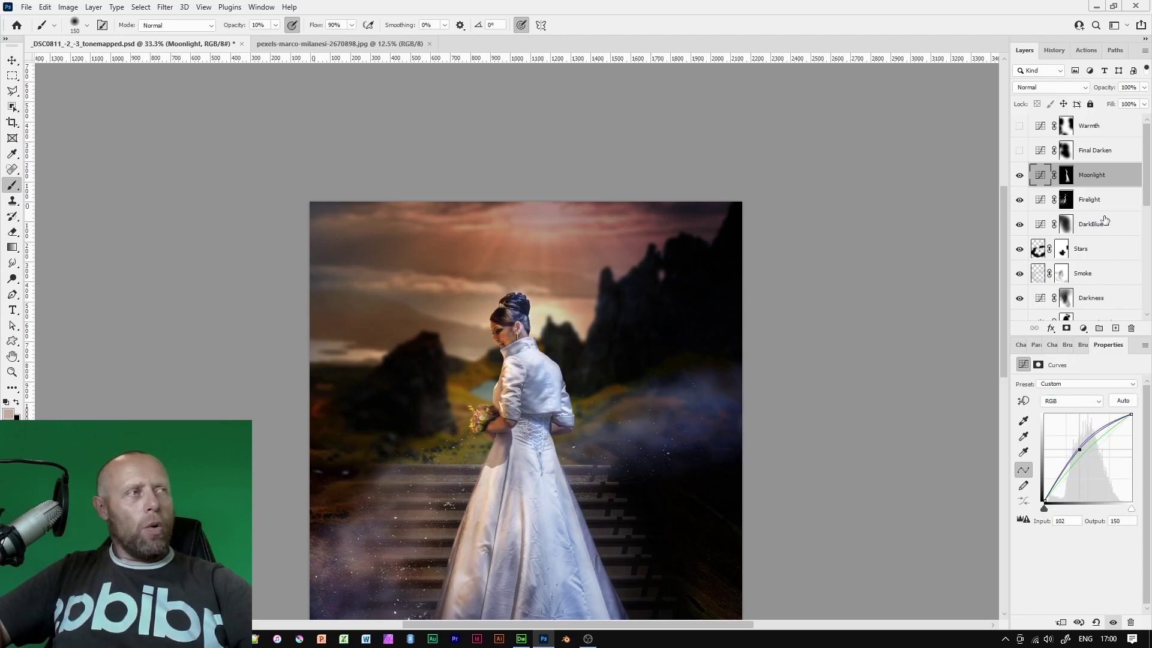
Switch on and select the Final Darken curves layer at 54% opacity, viewing the whole image.
click(1020, 151)
click(1029, 154)
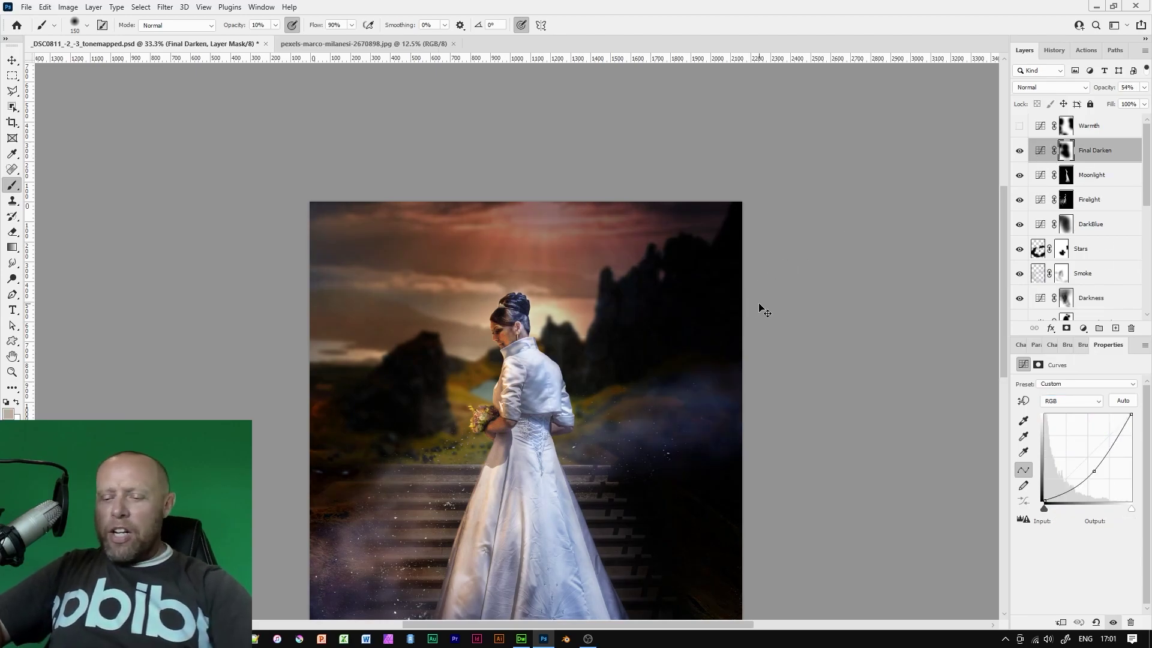
key(ctrl+minus)
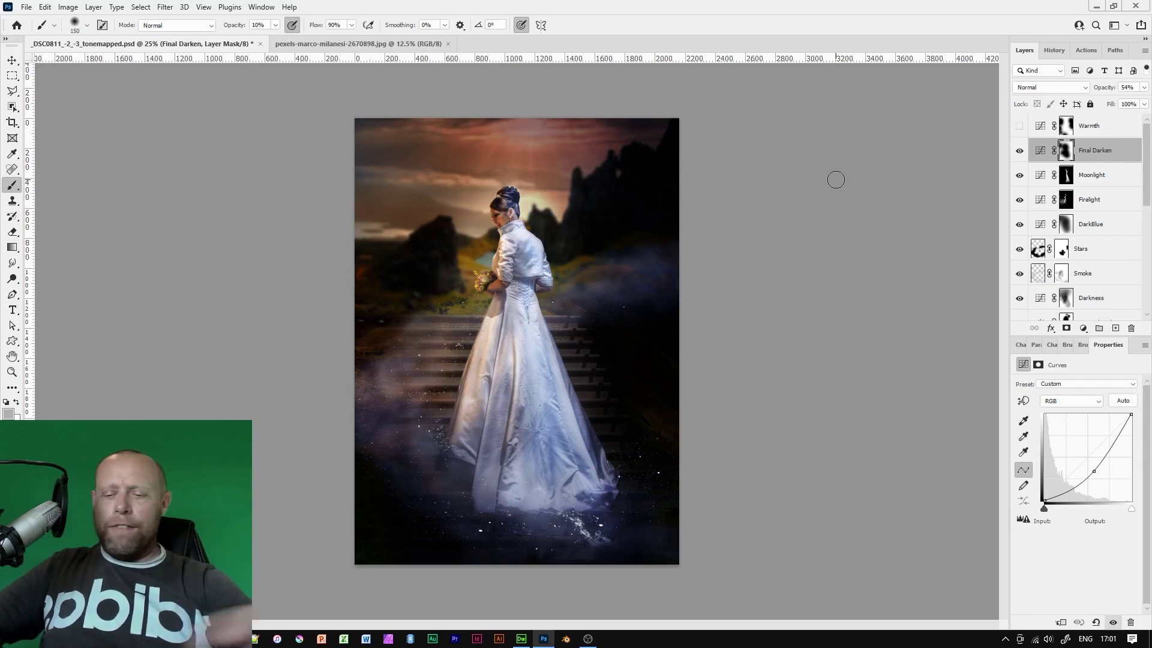
key(ctrl+plus)
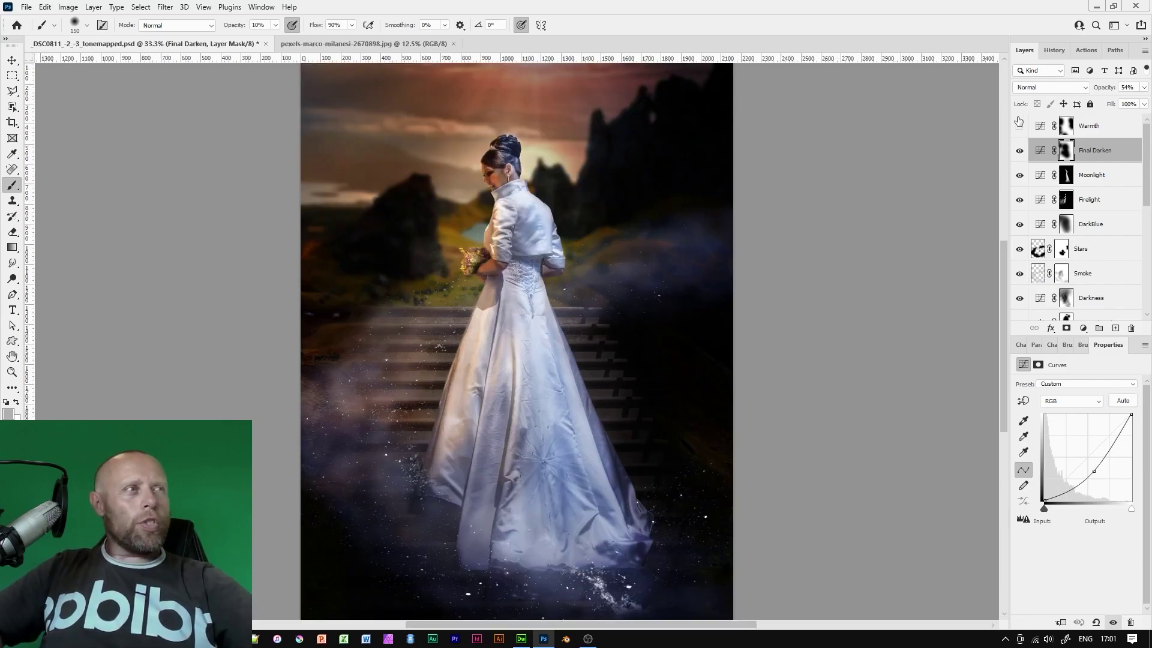
Turn on and select the Warmth curves layer, reviewing its Red, Green, Blue and RGB curves.
click(1019, 126)
click(1041, 131)
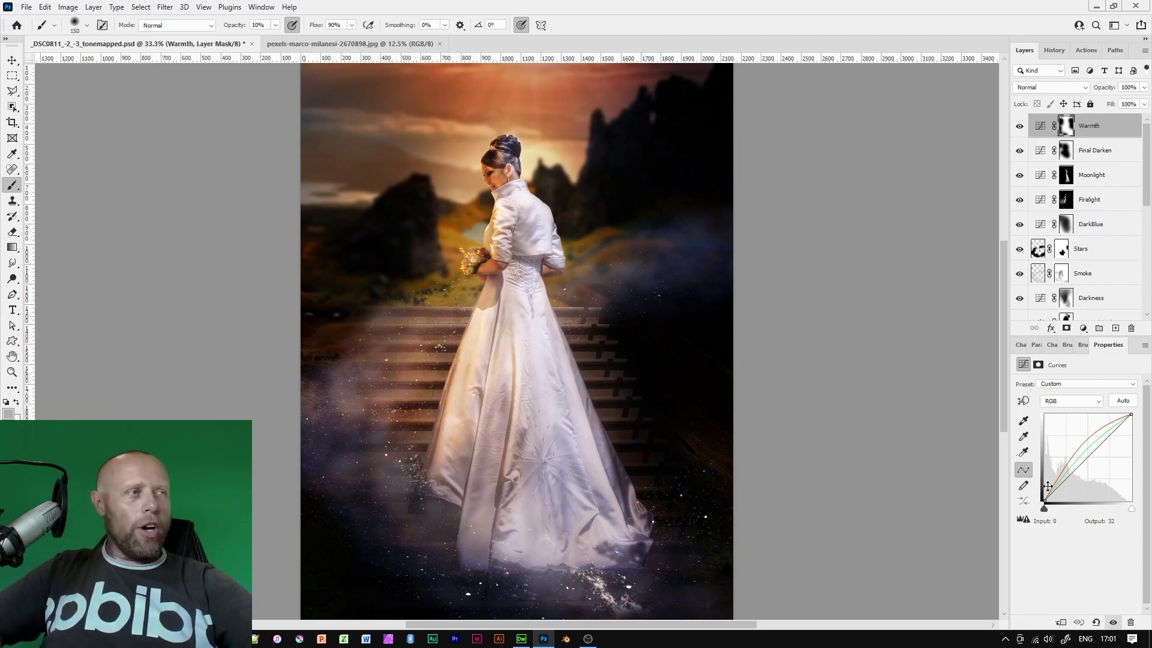
click(1088, 402)
click(1073, 414)
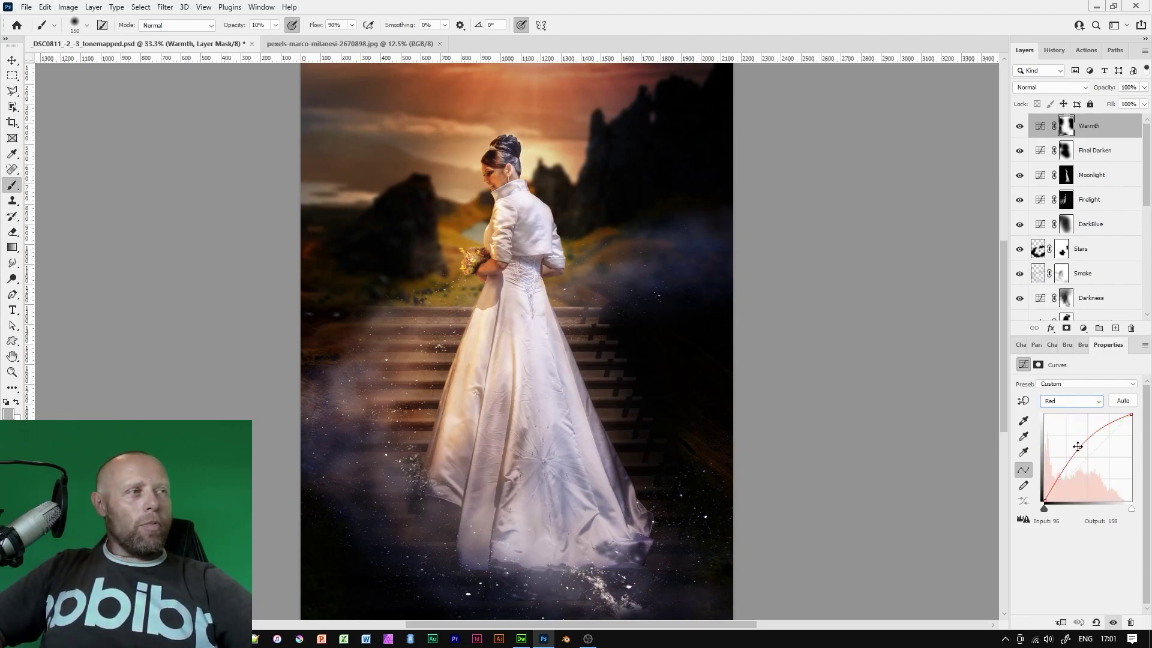
click(1088, 401)
click(1074, 412)
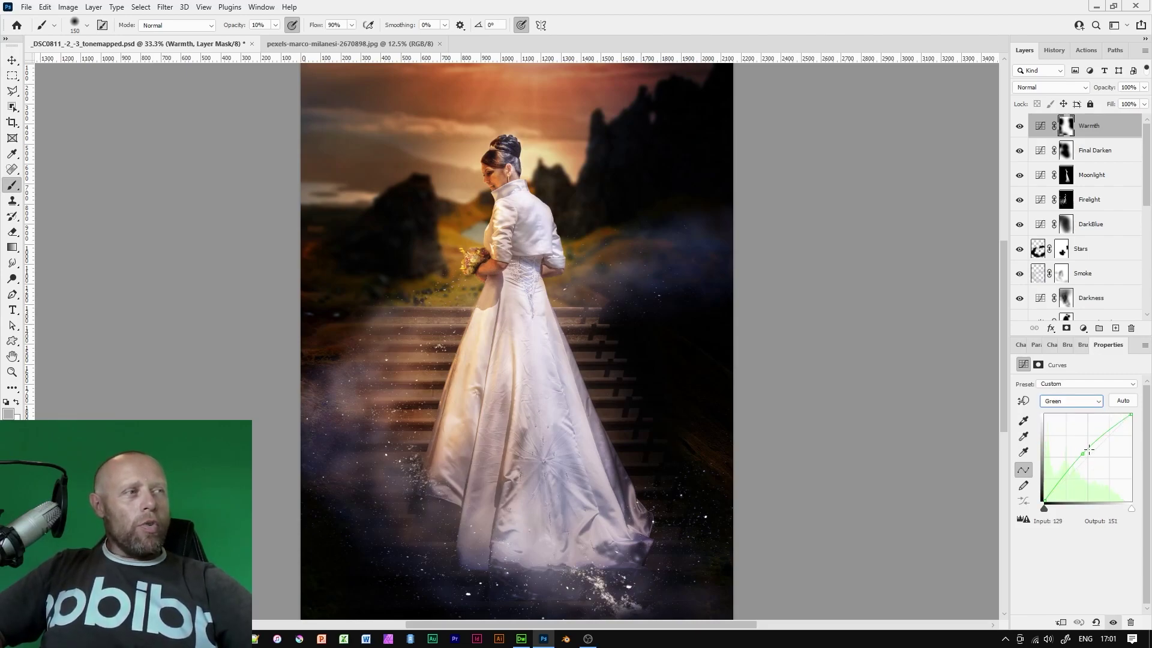
click(1065, 402)
click(1066, 440)
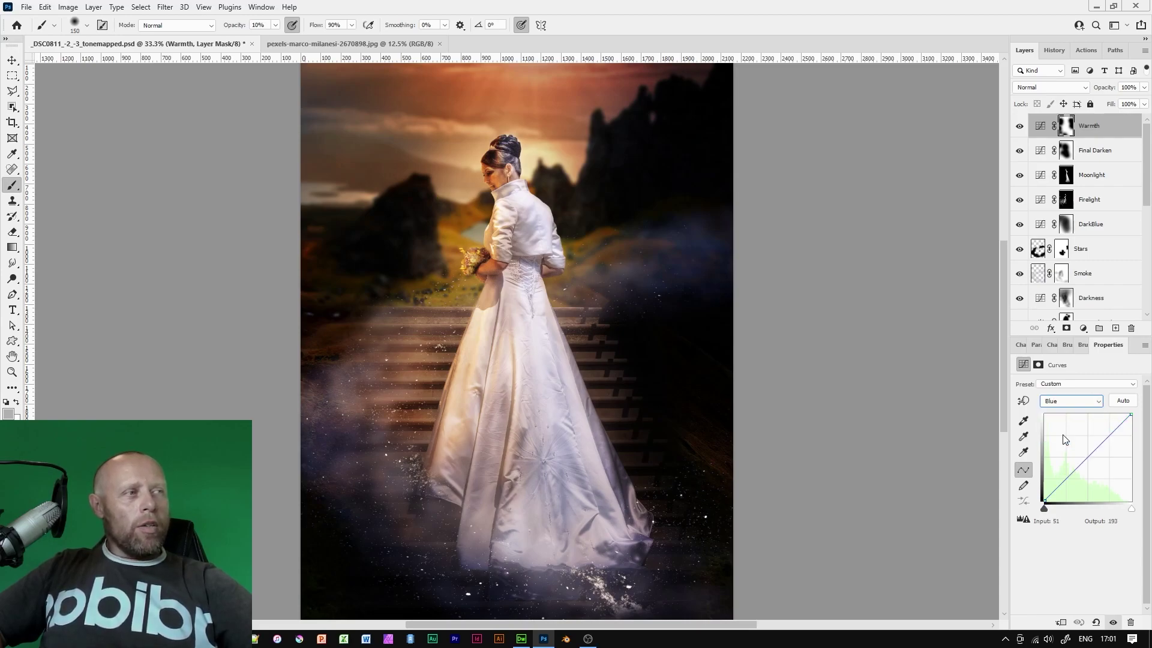
click(1061, 401)
click(1061, 401)
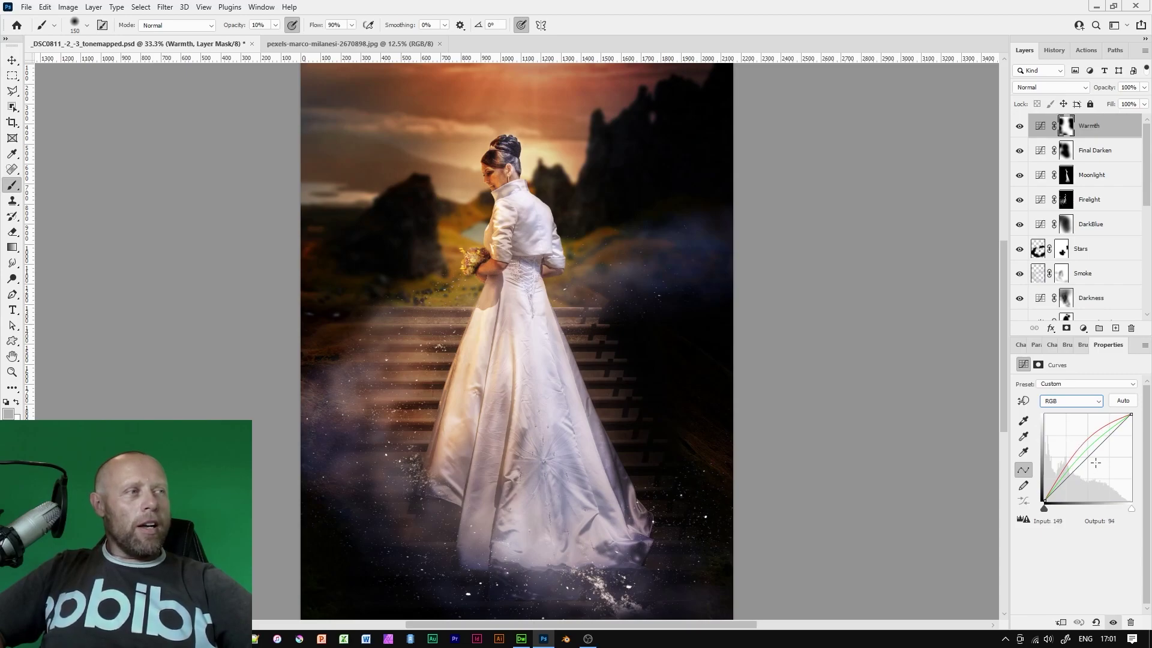